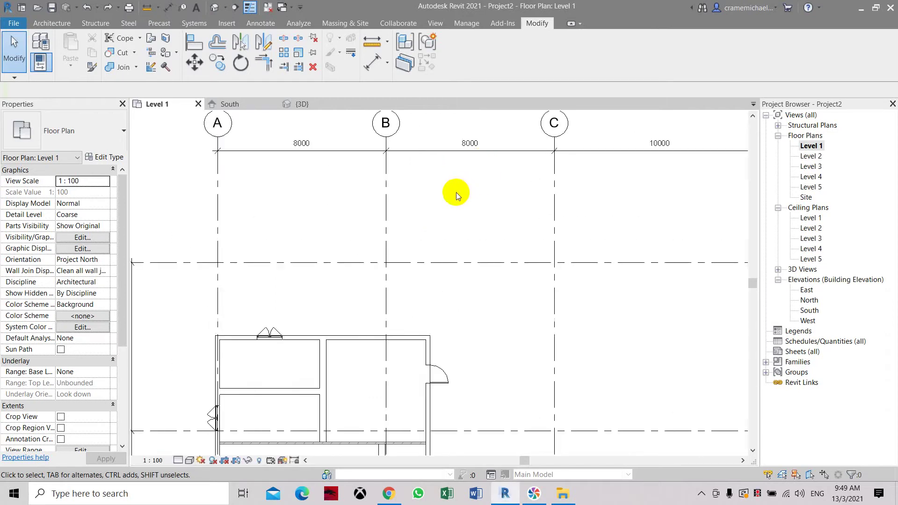
Reframe the Level 1 plan around grids B–D and the B–C dimension.
{"action": "scroll", "coordinate": [455, 192], "scroll_direction": "down", "scroll_amount": 2}
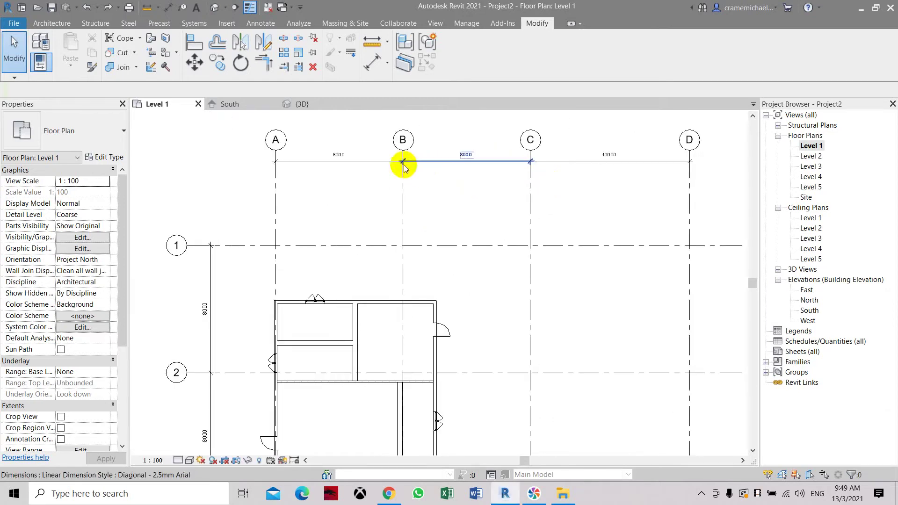
{"action": "middle_click_drag", "start_coordinate": [536, 174], "coordinate": [497, 195]}
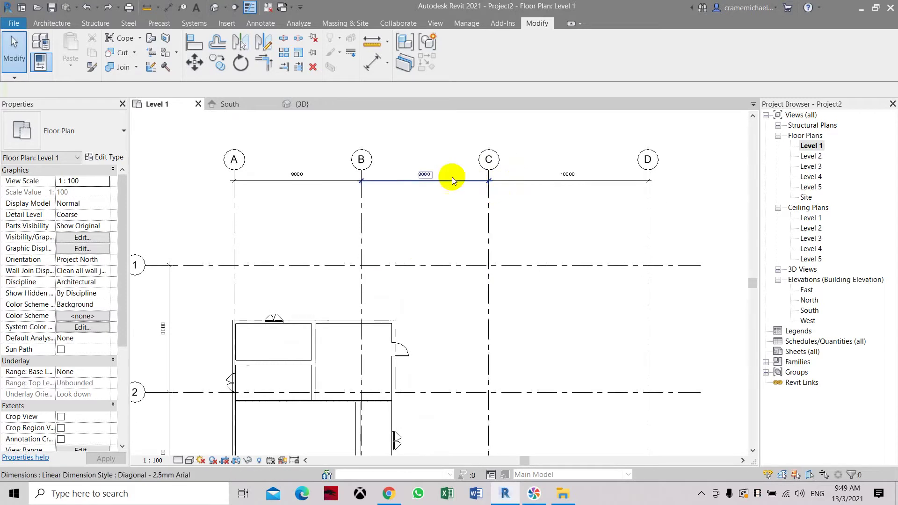
{"action": "scroll", "coordinate": [287, 180], "scroll_direction": "up", "scroll_amount": 1}
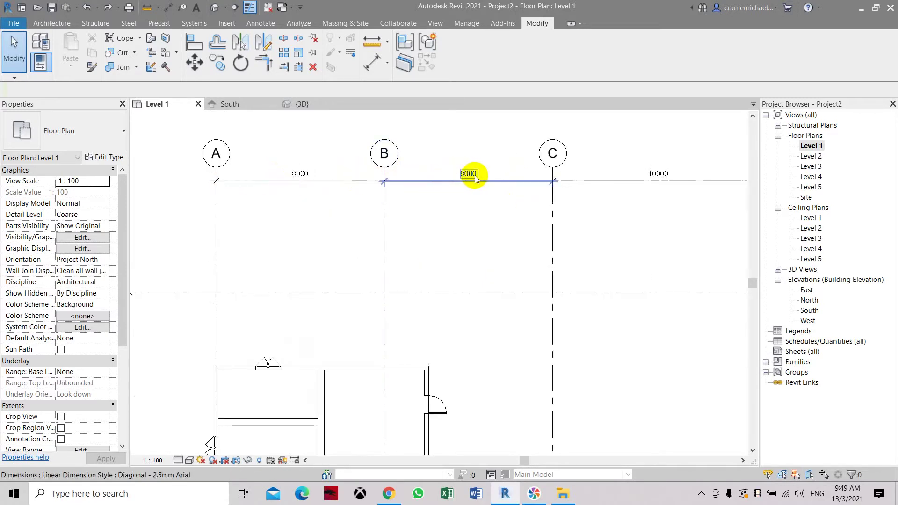
{"action": "middle_click_drag", "start_coordinate": [491, 194], "coordinate": [473, 213]}
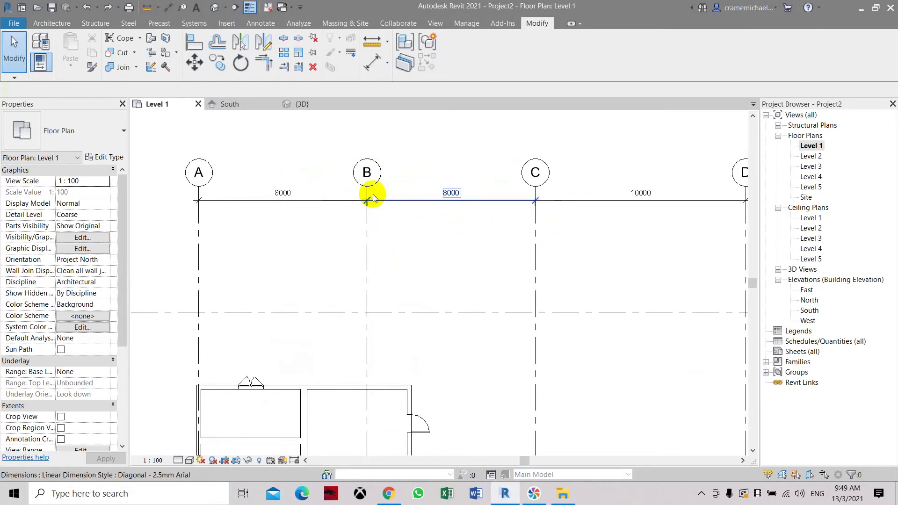
{"action": "scroll", "coordinate": [351, 210], "scroll_direction": "down", "scroll_amount": 1}
{"action": "scroll", "coordinate": [423, 198], "scroll_direction": "up", "scroll_amount": 2}
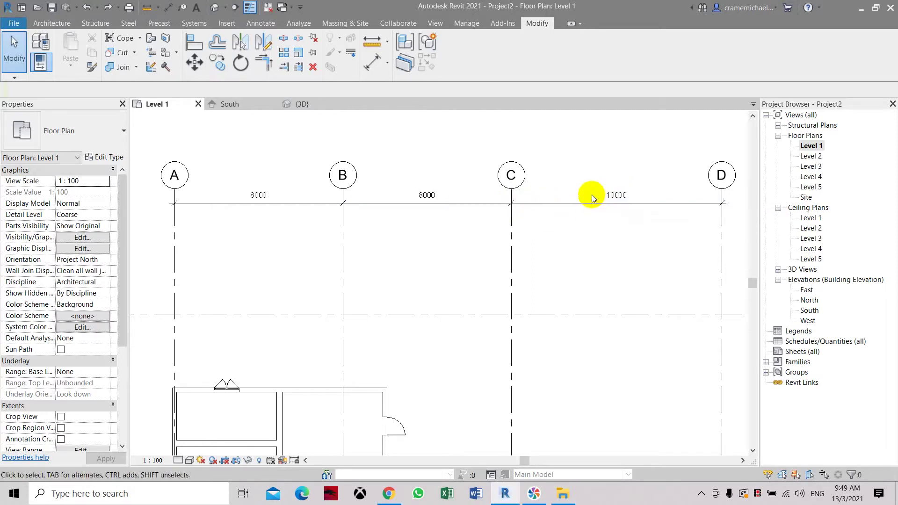
{"action": "scroll", "coordinate": [591, 194], "scroll_direction": "down", "scroll_amount": 5}
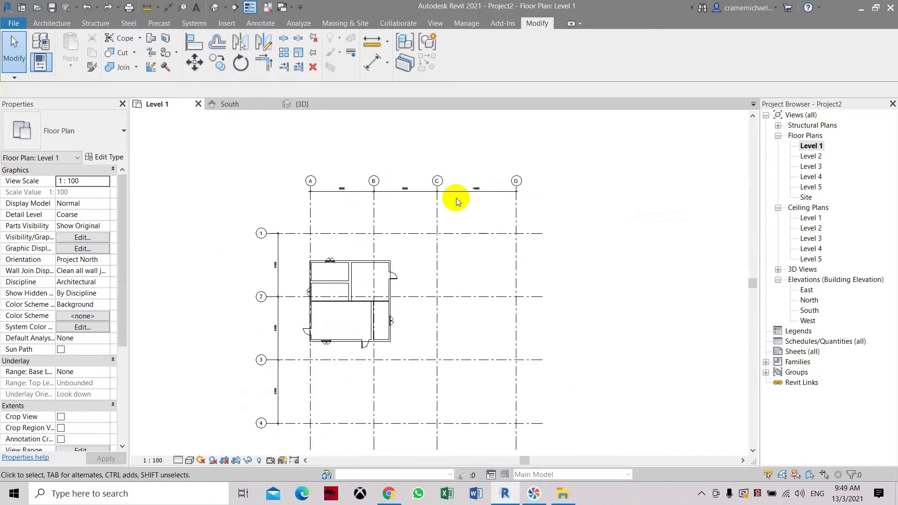
{"action": "scroll", "coordinate": [440, 192], "scroll_direction": "up", "scroll_amount": 3}
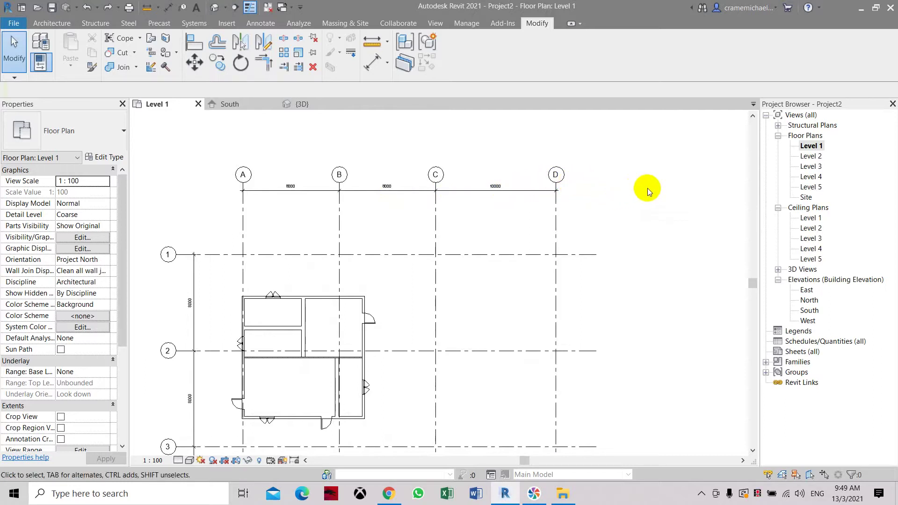
{"action": "scroll", "coordinate": [382, 192], "scroll_direction": "up", "scroll_amount": 3}
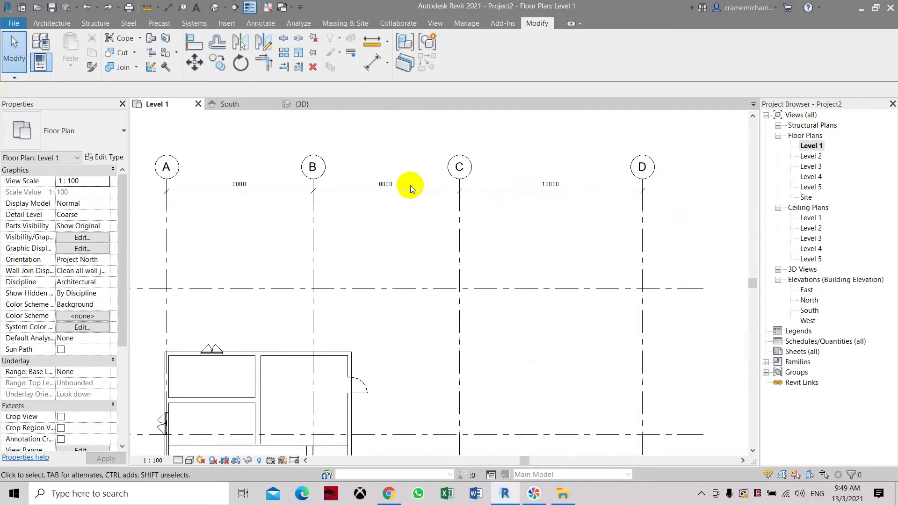
{"action": "middle_click_drag", "start_coordinate": [409, 186], "coordinate": [430, 204]}
{"action": "scroll", "coordinate": [428, 207], "scroll_direction": "up", "scroll_amount": 1}
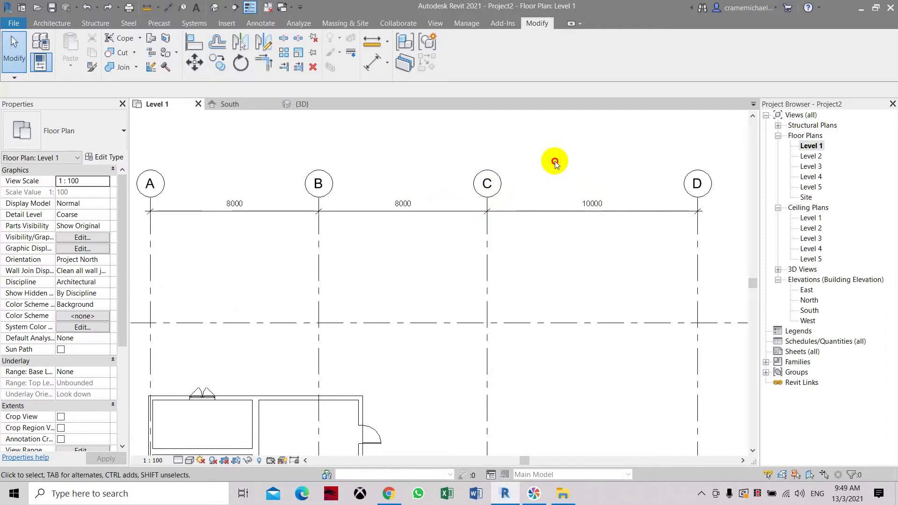
Select grids C and D together and unpin them.
{"action": "left_click_drag", "start_coordinate": [554, 161], "coordinate": [463, 205]}
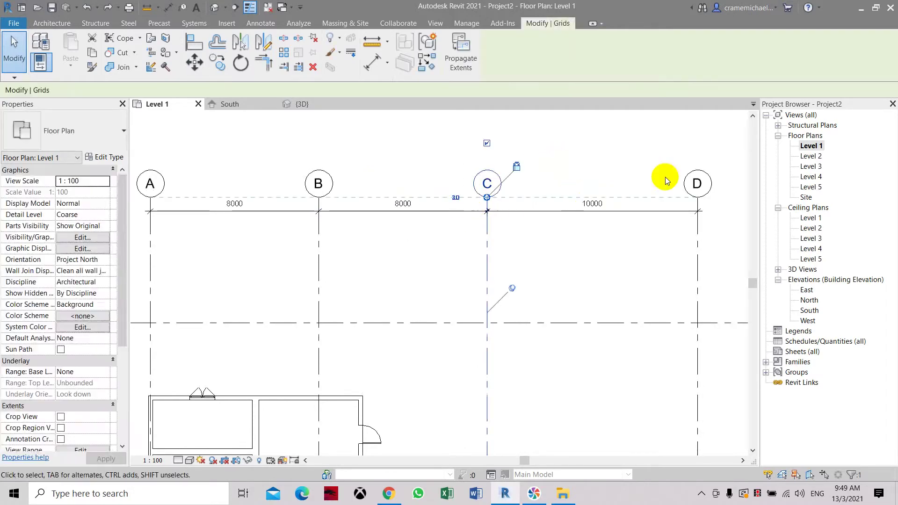
{"action": "left_click", "coordinate": [713, 168]}
{"action": "left_click_drag", "start_coordinate": [713, 167], "coordinate": [428, 196]}
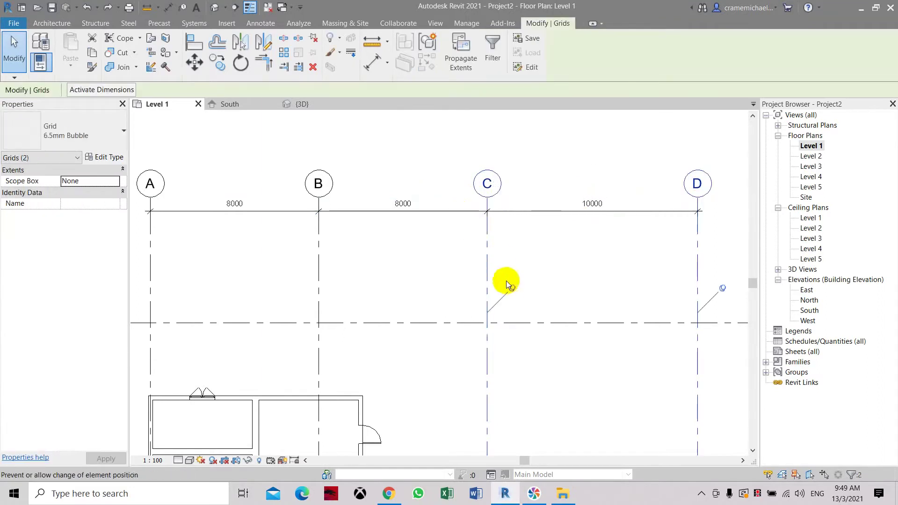
{"action": "left_click", "coordinate": [723, 288]}
{"action": "left_click", "coordinate": [527, 177]}
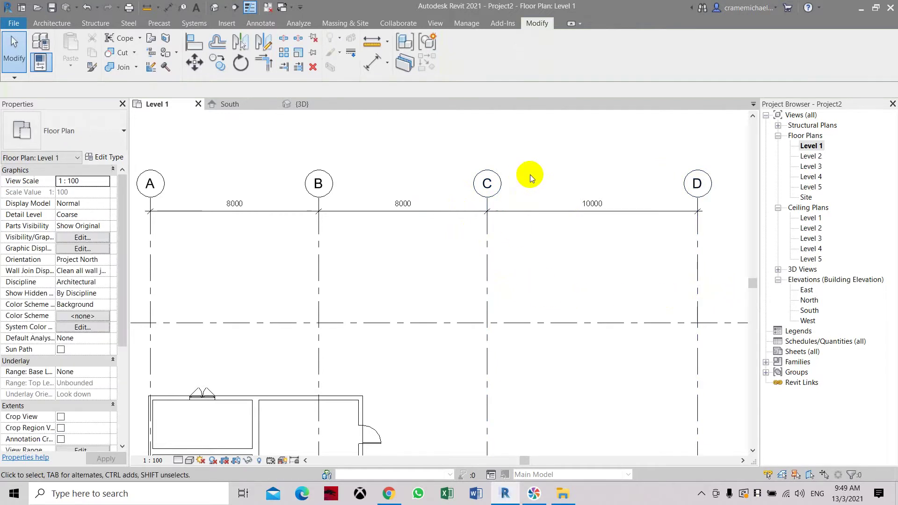
Check the 8000 B–C and 10000 C–D dimension values.
{"action": "left_click", "coordinate": [402, 213]}
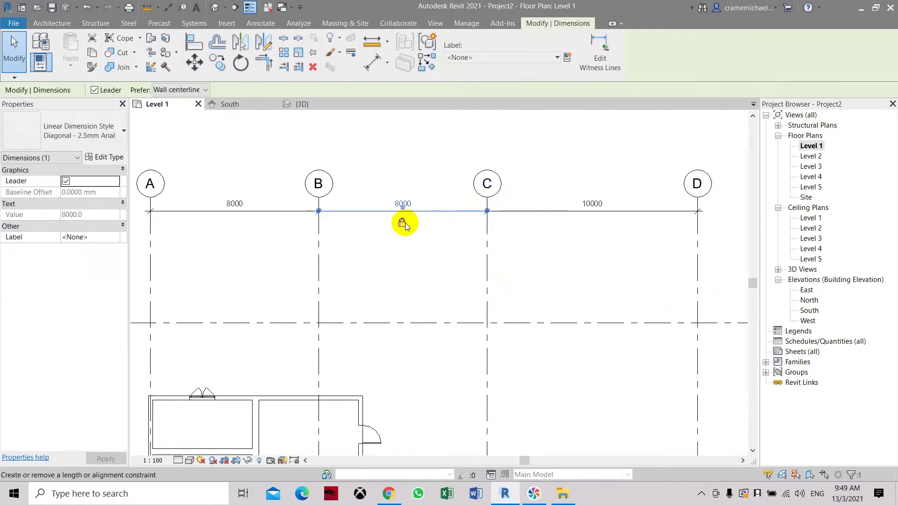
{"action": "left_click", "coordinate": [597, 211]}
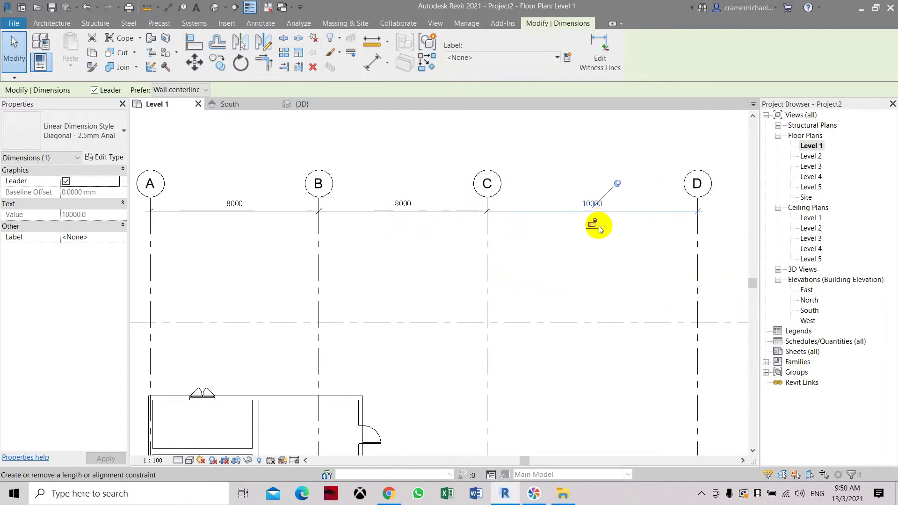
{"action": "key", "text": "Escape"}
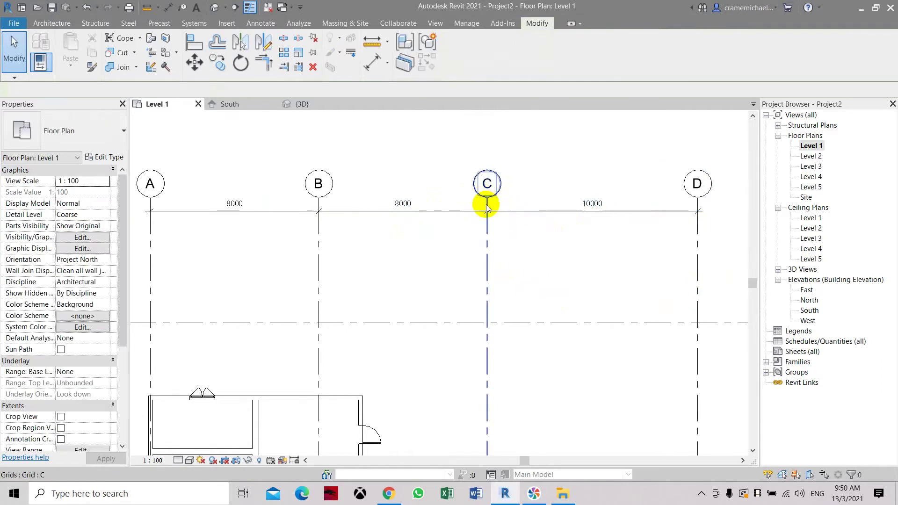
Set grid C's distance from grid B to 10000, leaving 8000 to grid D.
{"action": "left_click", "coordinate": [486, 258]}
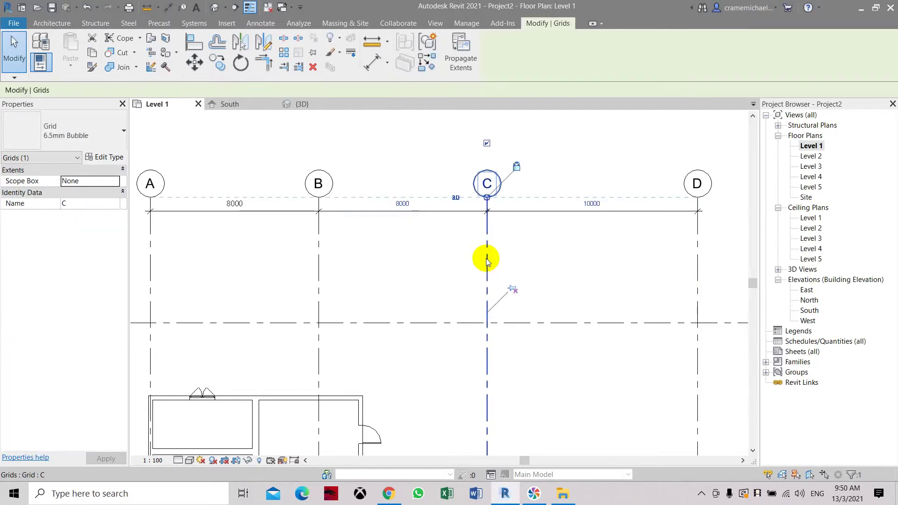
{"action": "left_click", "coordinate": [409, 209]}
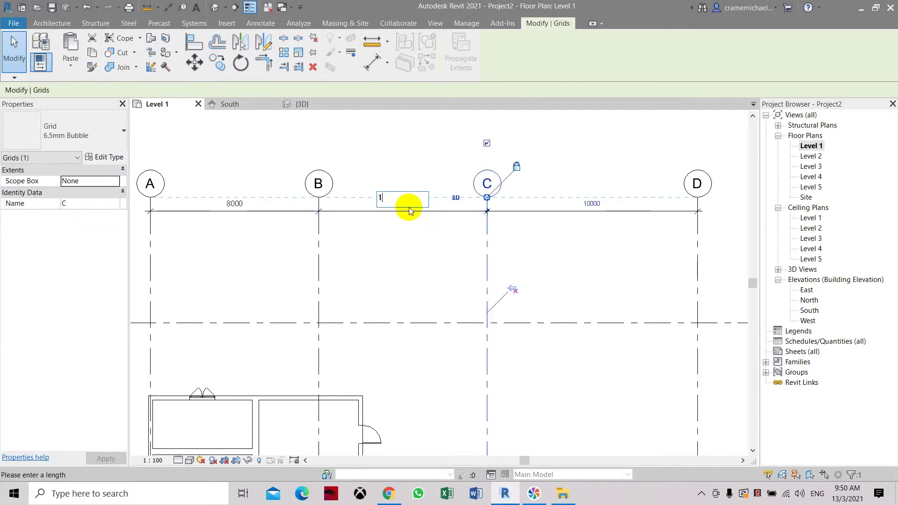
{"action": "type", "text": "10000"}
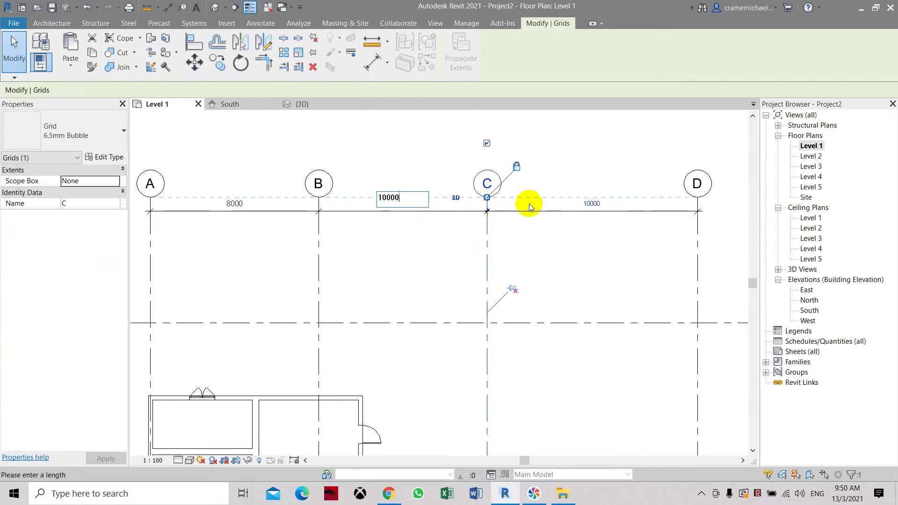
{"action": "key", "text": "Return"}
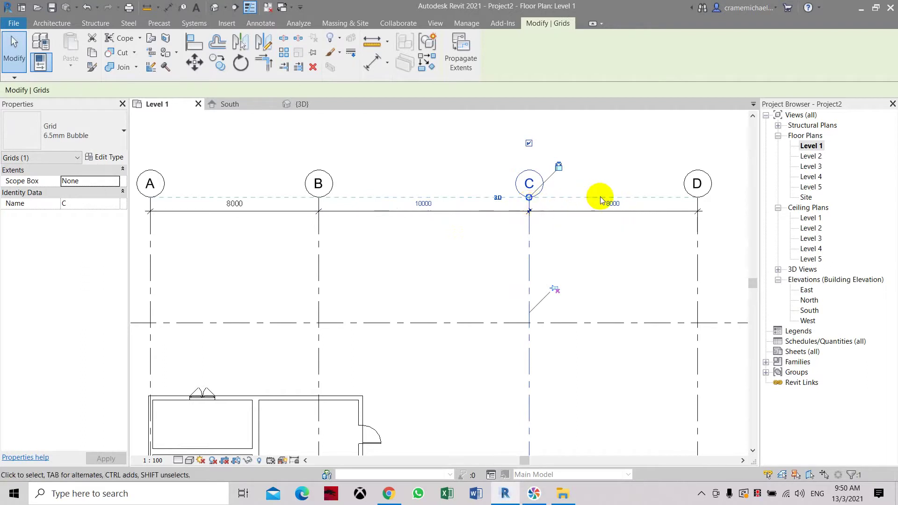
{"action": "scroll", "coordinate": [624, 207], "scroll_direction": "up", "scroll_amount": 2}
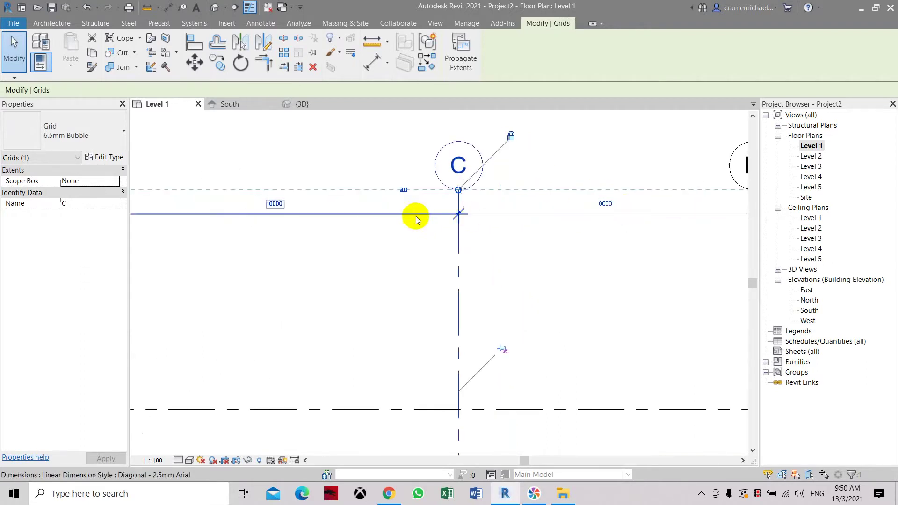
{"action": "scroll", "coordinate": [293, 206], "scroll_direction": "down", "scroll_amount": 2}
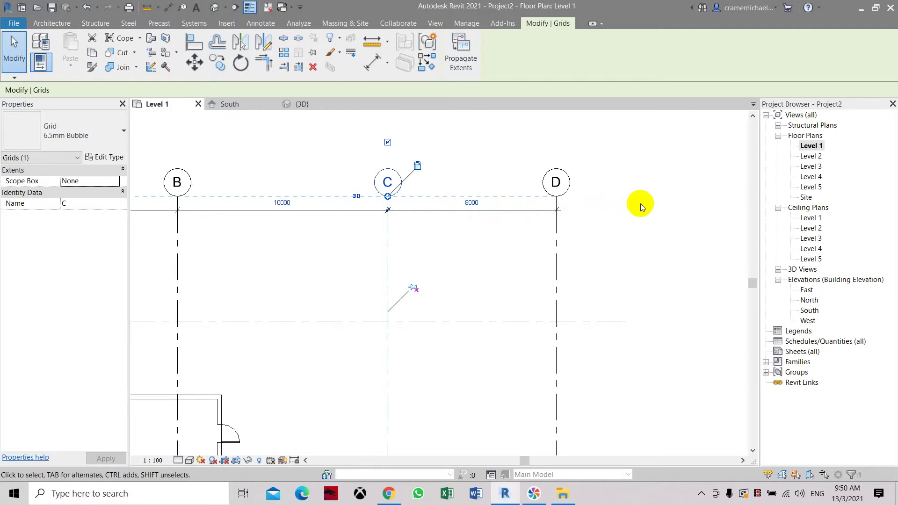
{"action": "scroll", "coordinate": [635, 212], "scroll_direction": "up", "scroll_amount": 2}
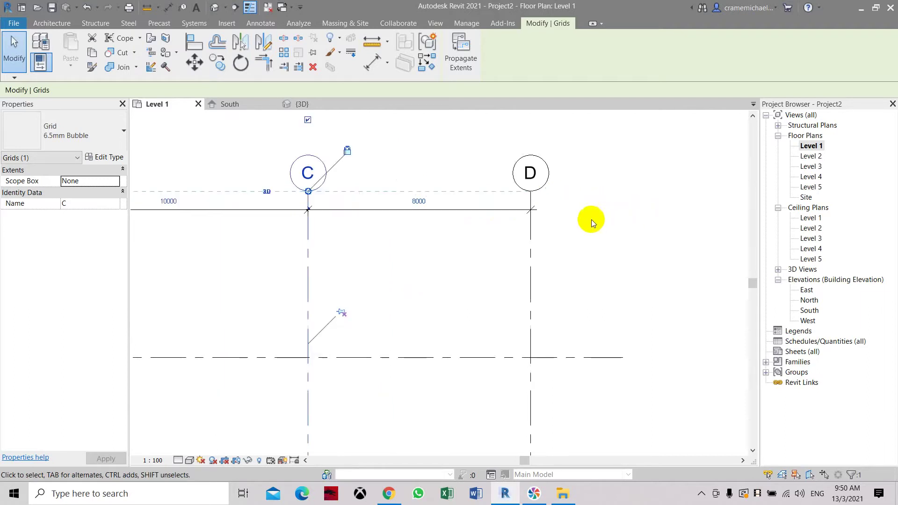
Enter 10000 as grid D's distance from grid C, then view grids A–D.
{"action": "left_click", "coordinate": [529, 250]}
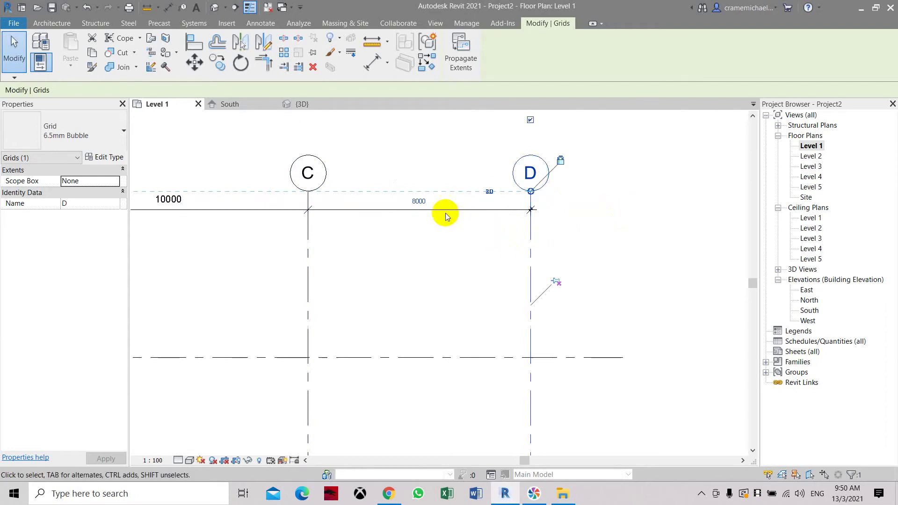
{"action": "left_click", "coordinate": [415, 197]}
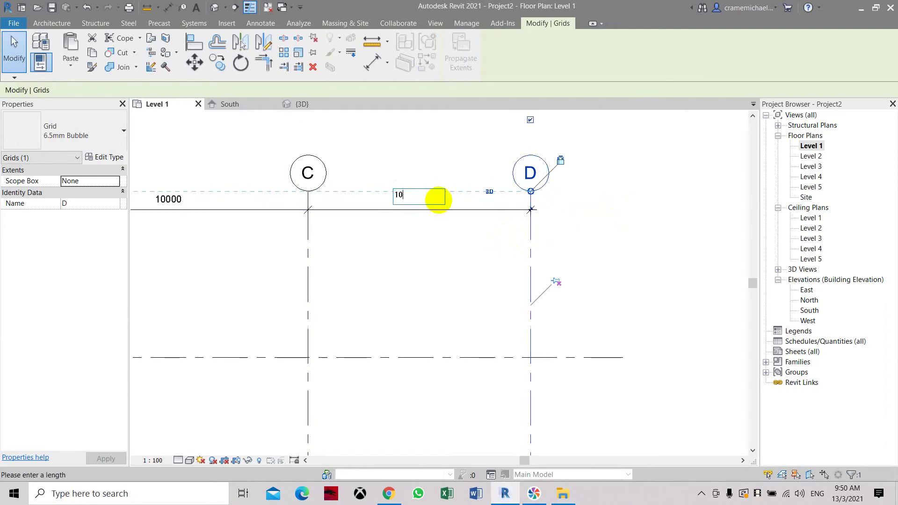
{"action": "key", "text": "Return"}
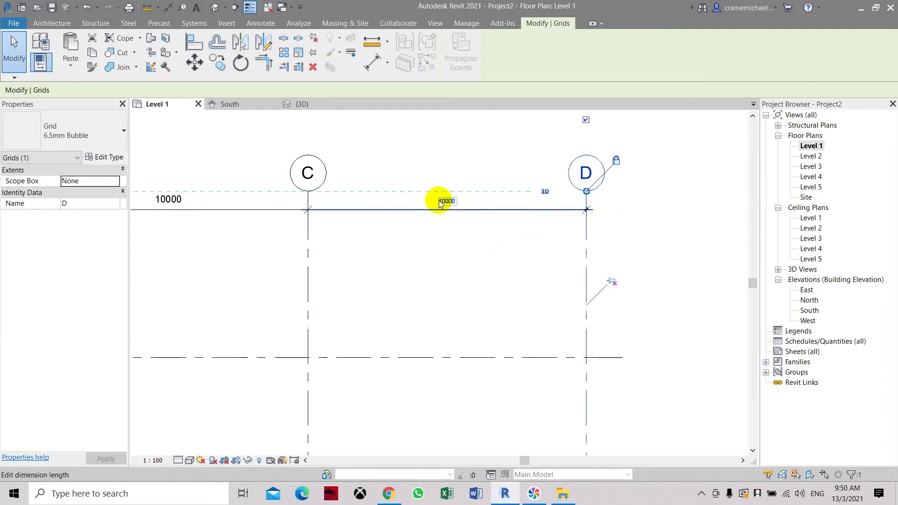
{"action": "scroll", "coordinate": [490, 188], "scroll_direction": "down", "scroll_amount": 1}
{"action": "middle_click_drag", "start_coordinate": [441, 229], "coordinate": [545, 234]}
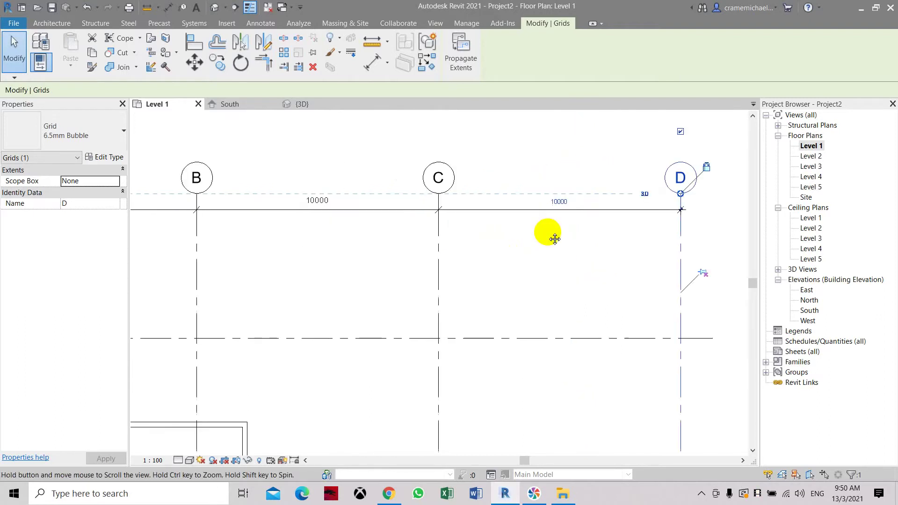
{"action": "scroll", "coordinate": [520, 242], "scroll_direction": "down", "scroll_amount": 3}
{"action": "scroll", "coordinate": [357, 244], "scroll_direction": "up", "scroll_amount": 2}
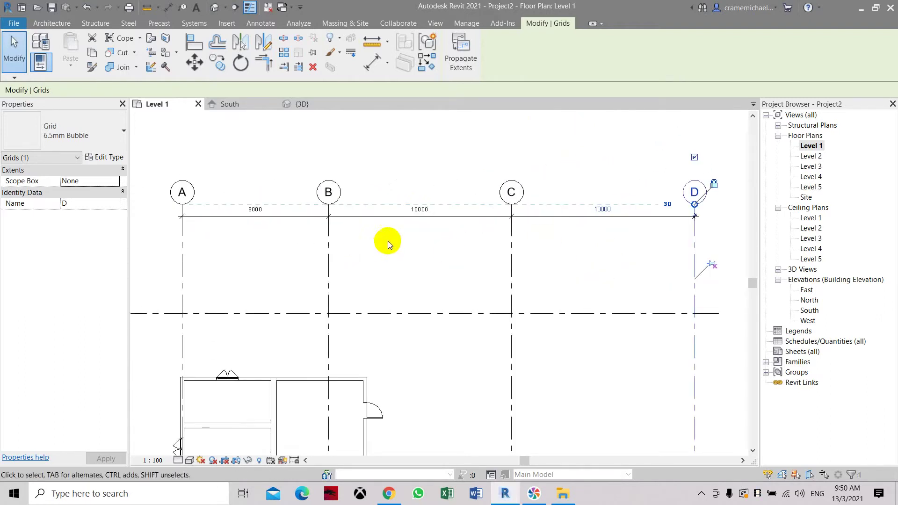
Select grids C and D together and pin them.
{"action": "left_click", "coordinate": [613, 156]}
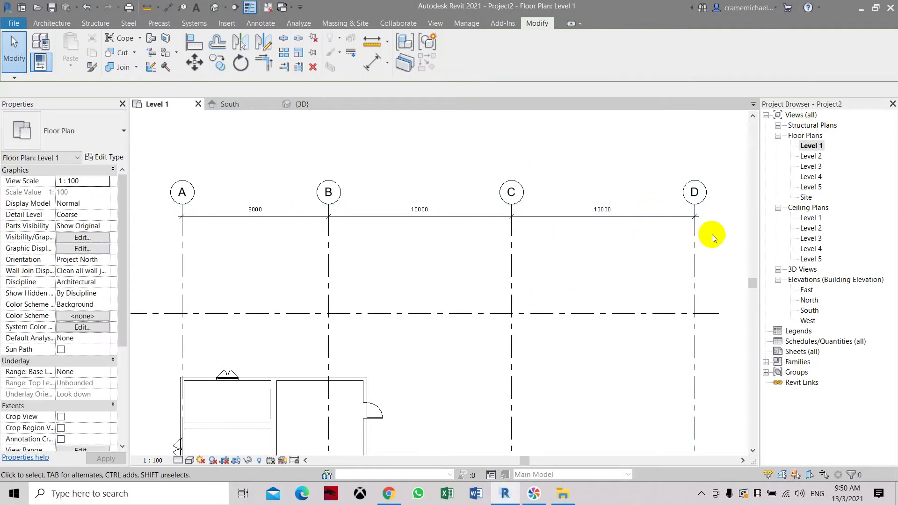
{"action": "left_click_drag", "start_coordinate": [711, 234], "coordinate": [509, 277]}
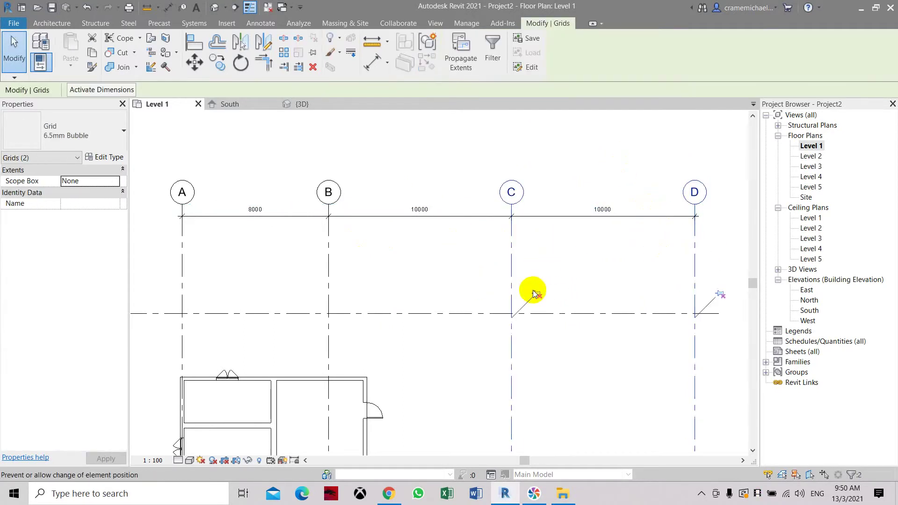
{"action": "left_click", "coordinate": [533, 292]}
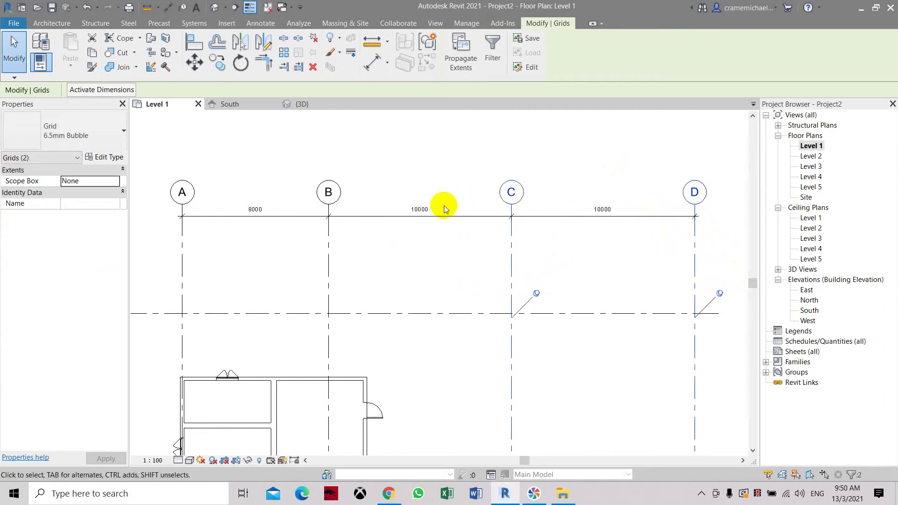
Check the B–C and C–D 10000 dimensions and bring grids A–C into view.
{"action": "left_click", "coordinate": [422, 237]}
{"action": "left_click", "coordinate": [421, 215]}
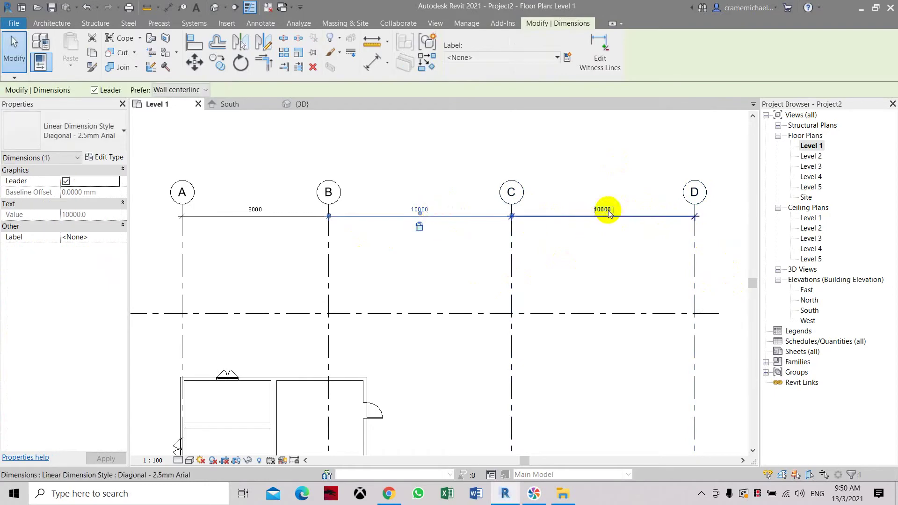
{"action": "left_click", "coordinate": [603, 240]}
{"action": "left_click", "coordinate": [610, 233]}
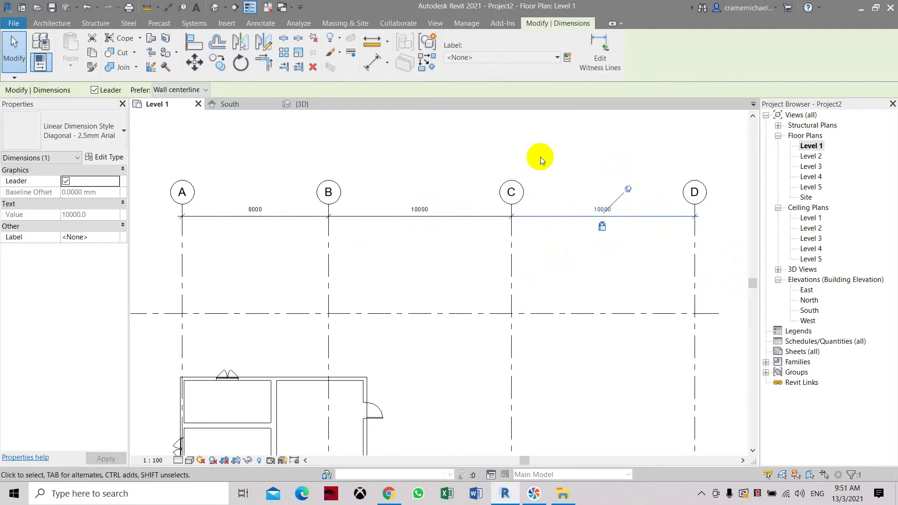
{"action": "scroll", "coordinate": [540, 156], "scroll_direction": "down", "scroll_amount": 3}
{"action": "scroll", "coordinate": [381, 184], "scroll_direction": "down", "scroll_amount": 1}
{"action": "scroll", "coordinate": [406, 198], "scroll_direction": "up", "scroll_amount": 3}
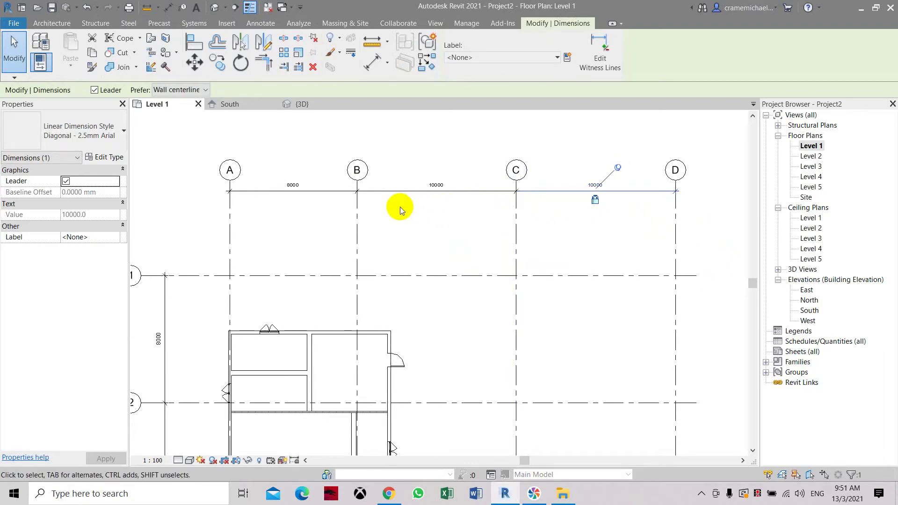
{"action": "middle_click_drag", "start_coordinate": [401, 207], "coordinate": [457, 220]}
Select the 8000 dimension between grids A and B.
{"action": "scroll", "coordinate": [390, 201], "scroll_direction": "up", "scroll_amount": 1}
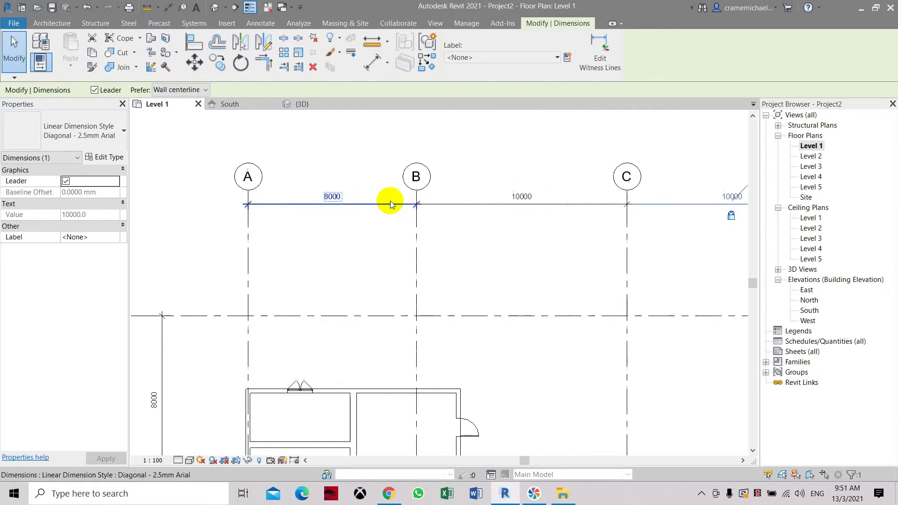
{"action": "left_click", "coordinate": [369, 186]}
{"action": "left_click", "coordinate": [322, 226]}
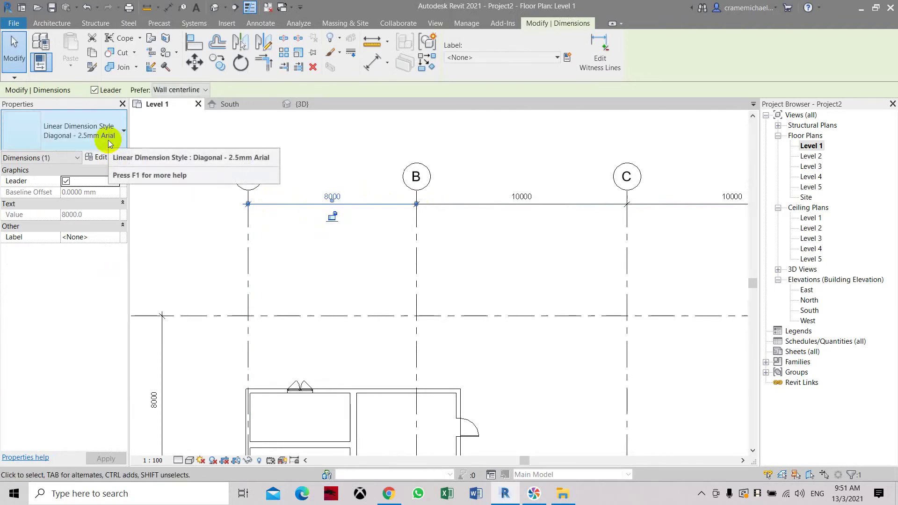
Duplicate the Diagonal - 2.5mm Arial dimension type as 'Diagonal - 5mm Arial'.
{"action": "left_click", "coordinate": [104, 160]}
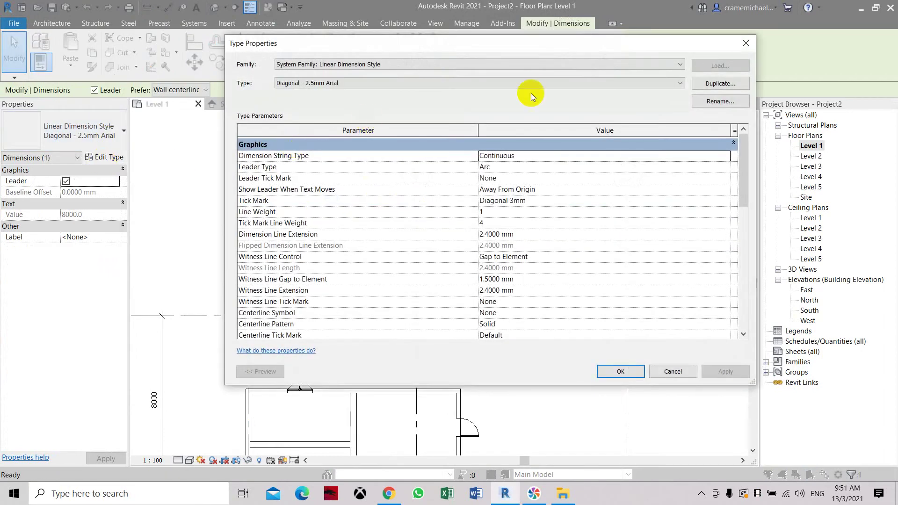
{"action": "left_click", "coordinate": [714, 83]}
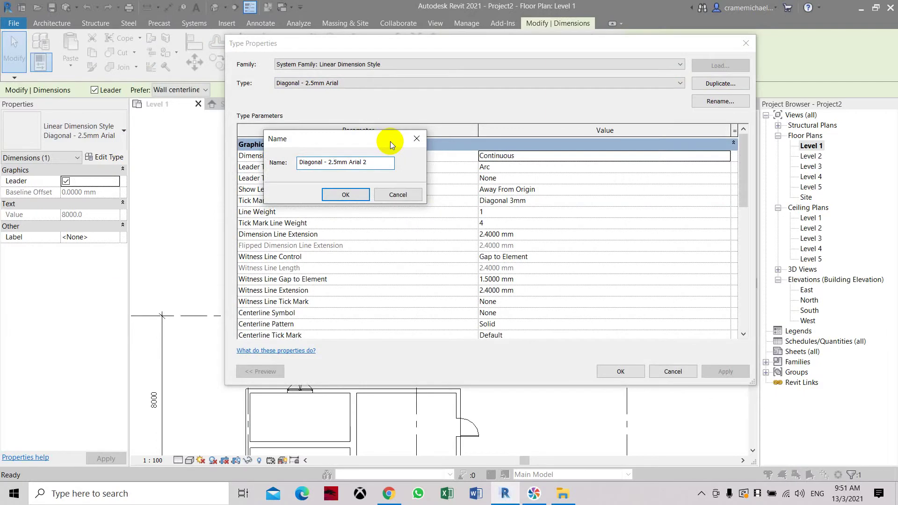
{"action": "key", "text": "BackSpace"}
{"action": "key", "text": "BackSpace"}
{"action": "left_click", "coordinate": [383, 160]}
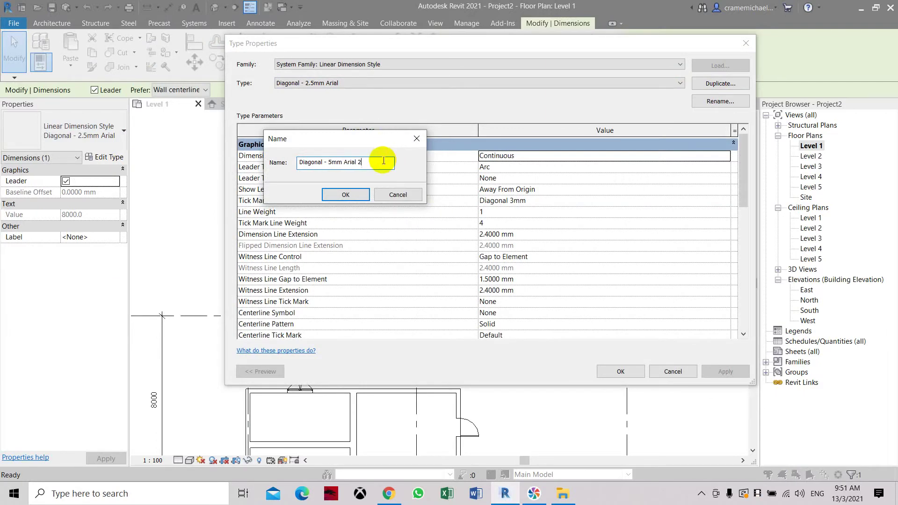
{"action": "left_click", "coordinate": [356, 195]}
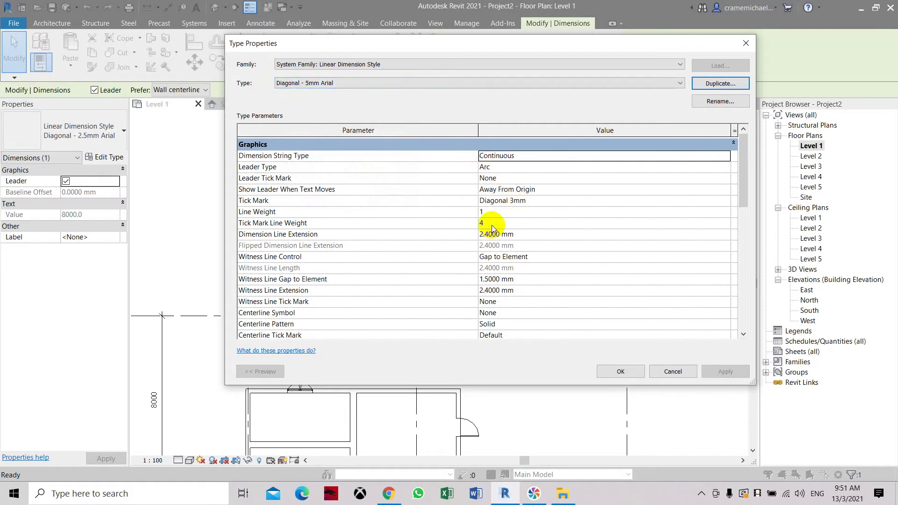
Change the new type's Text Size from 2.5 mm to 5 mm and apply it.
{"action": "scroll", "coordinate": [491, 231], "scroll_direction": "down", "scroll_amount": 1}
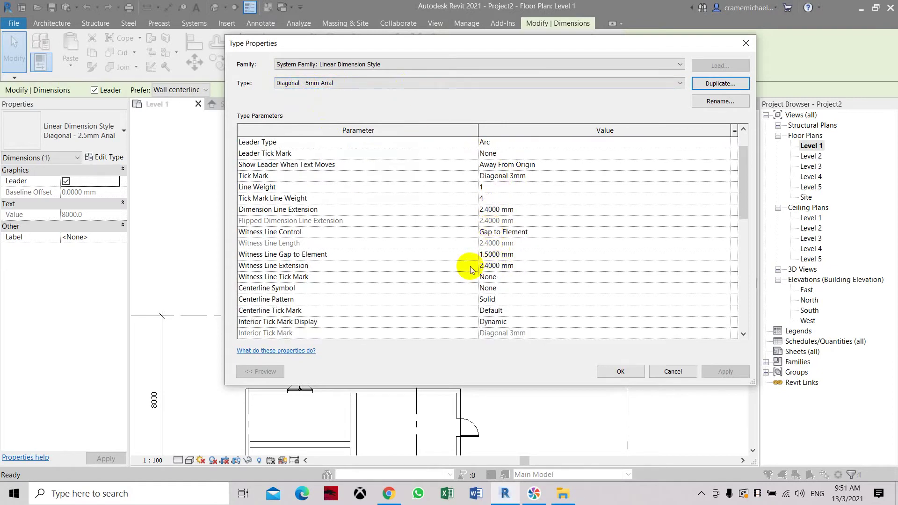
{"action": "scroll", "coordinate": [468, 267], "scroll_direction": "down", "scroll_amount": 1}
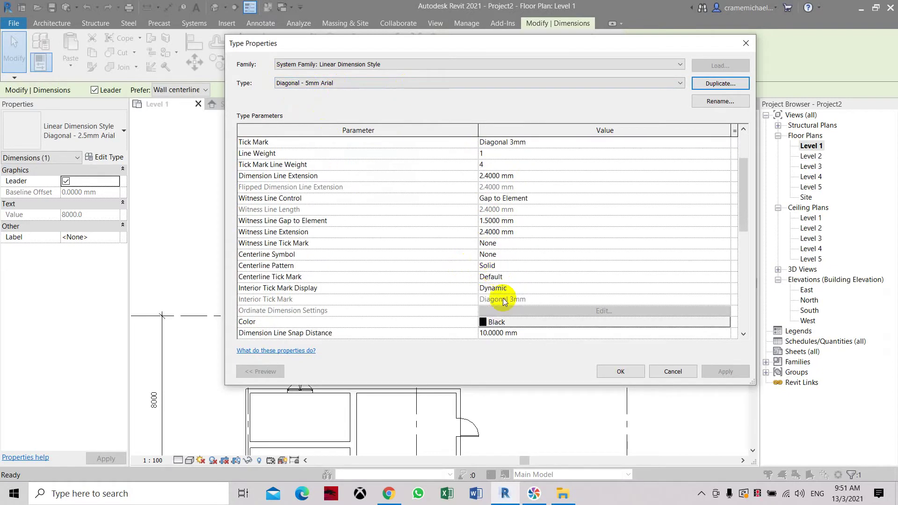
{"action": "scroll", "coordinate": [507, 321], "scroll_direction": "down", "scroll_amount": 4}
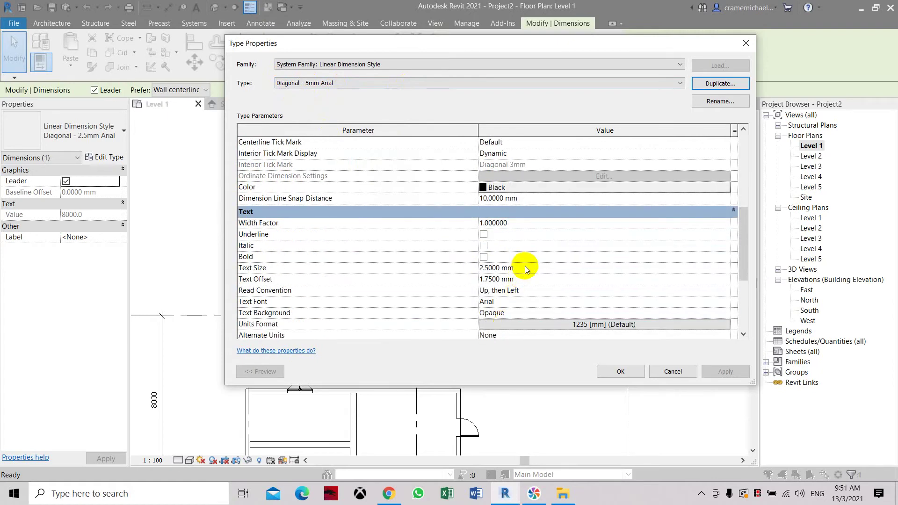
{"action": "left_click", "coordinate": [524, 267]}
{"action": "left_click_drag", "start_coordinate": [525, 267], "coordinate": [480, 265]}
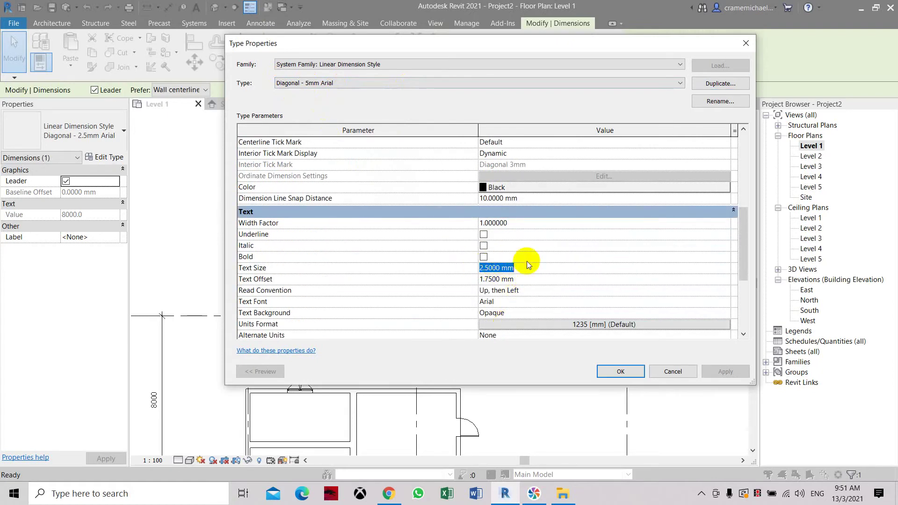
{"action": "type", "text": "5"}
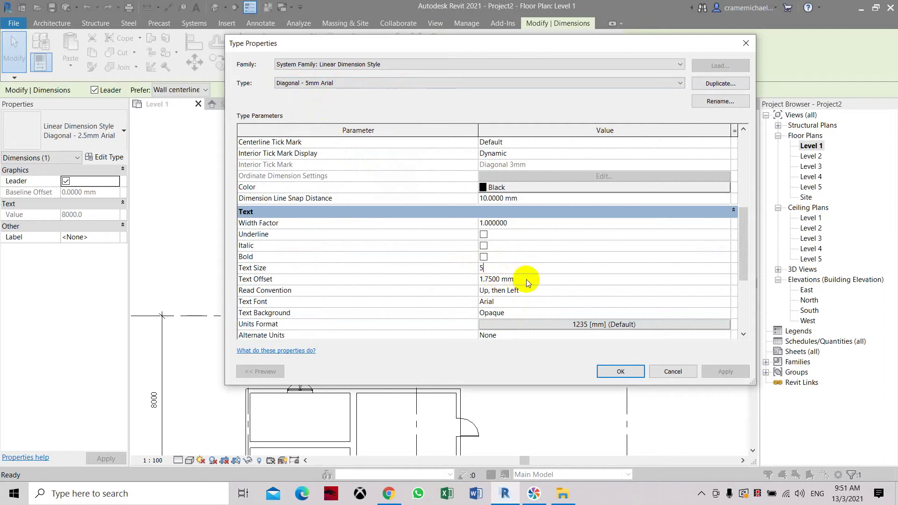
{"action": "left_click", "coordinate": [526, 279]}
{"action": "double_click", "coordinate": [525, 279]}
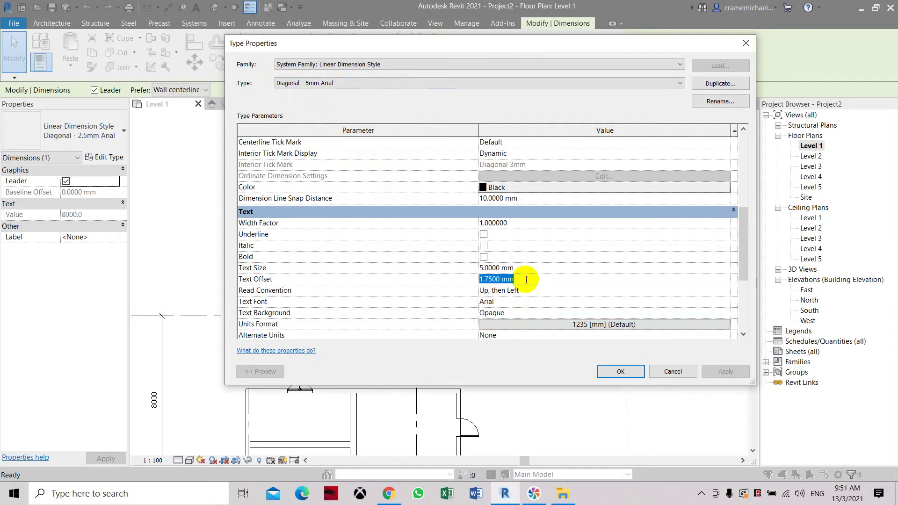
{"action": "left_click", "coordinate": [626, 368]}
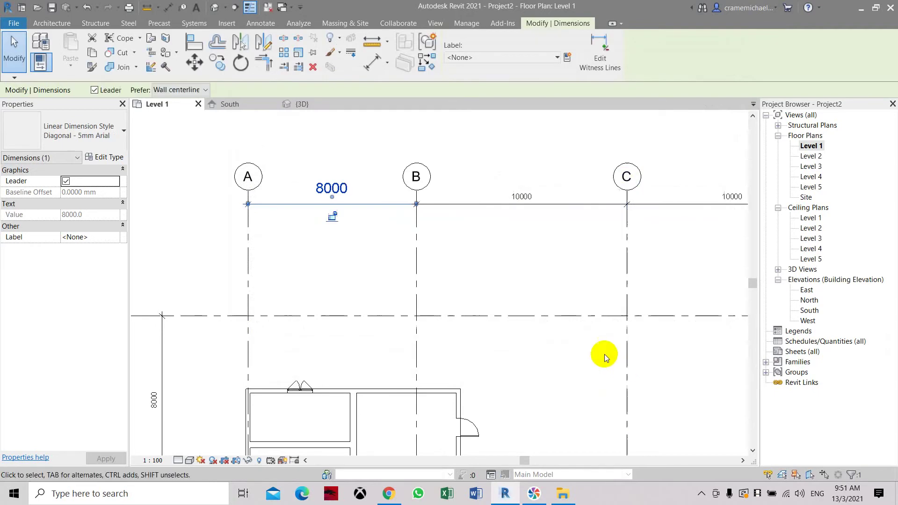
Switch the B–C 10000 dimension to the Diagonal - 5mm Arial type.
{"action": "left_click", "coordinate": [351, 220]}
{"action": "scroll", "coordinate": [355, 190], "scroll_direction": "up", "scroll_amount": 2}
{"action": "scroll", "coordinate": [354, 189], "scroll_direction": "down", "scroll_amount": 3}
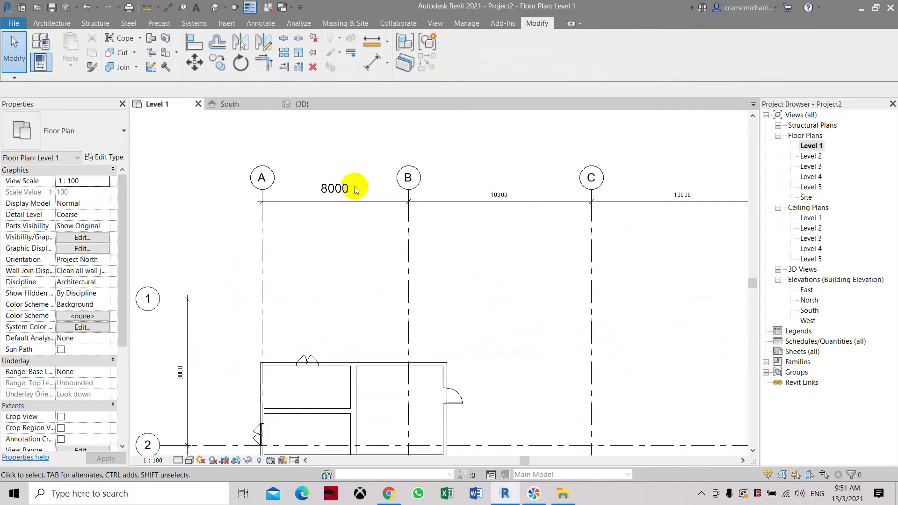
{"action": "scroll", "coordinate": [354, 188], "scroll_direction": "up", "scroll_amount": 1}
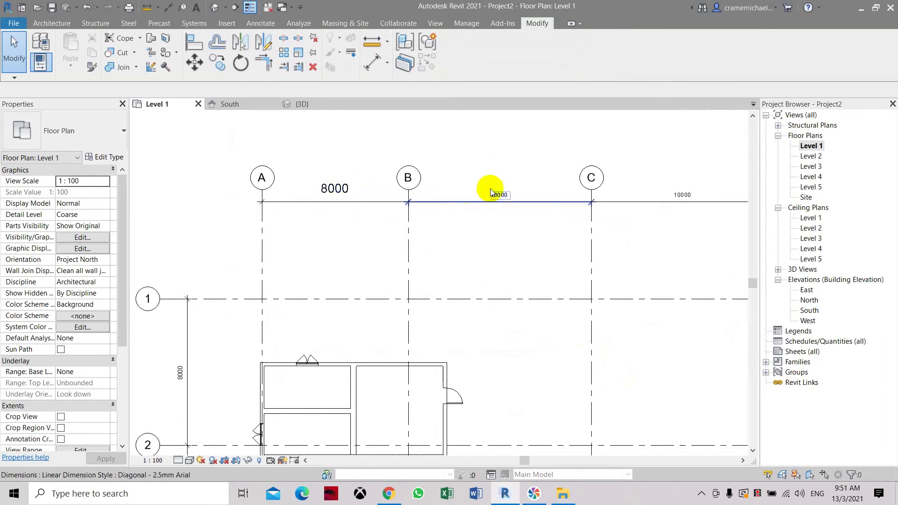
{"action": "left_click", "coordinate": [498, 208]}
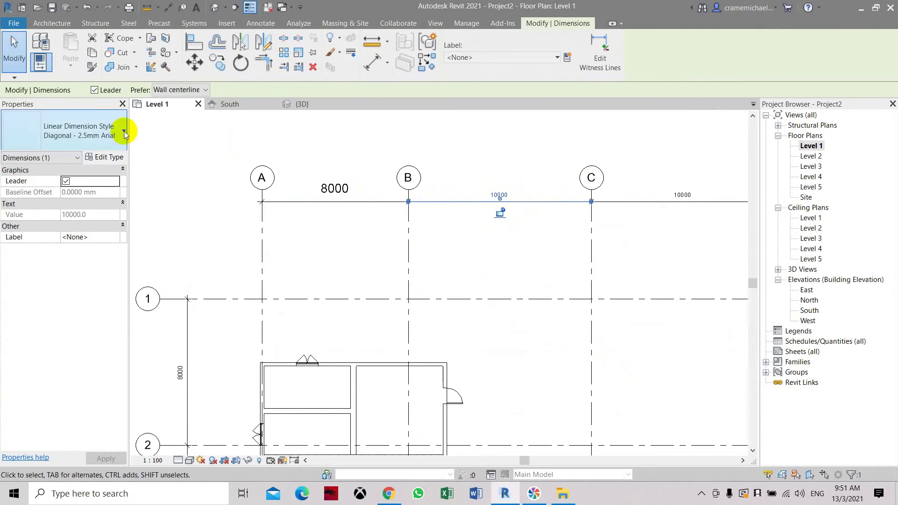
{"action": "left_click", "coordinate": [126, 132]}
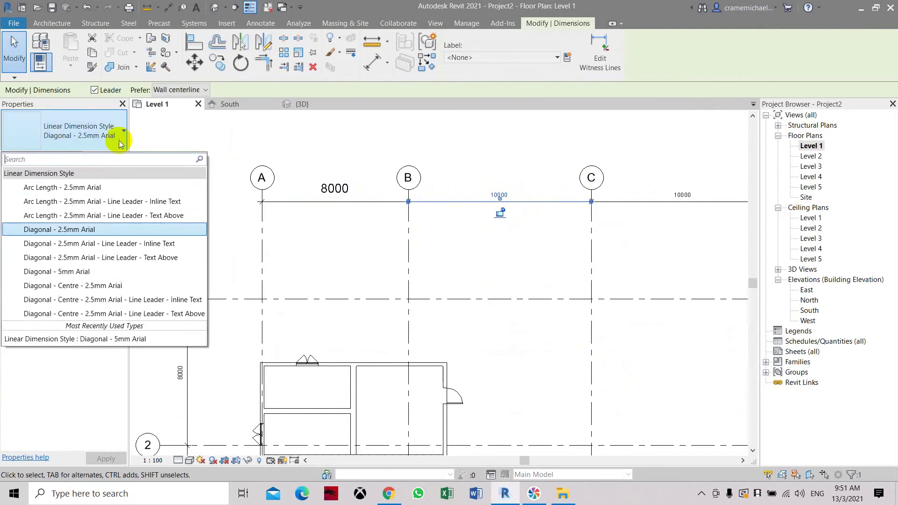
{"action": "left_click", "coordinate": [100, 270]}
Switch the C–D 10000 dimension to Diagonal - 5mm Arial as well.
{"action": "left_click", "coordinate": [602, 245]}
{"action": "scroll", "coordinate": [602, 245], "scroll_direction": "right", "scroll_amount": 3, "text": "shift"}
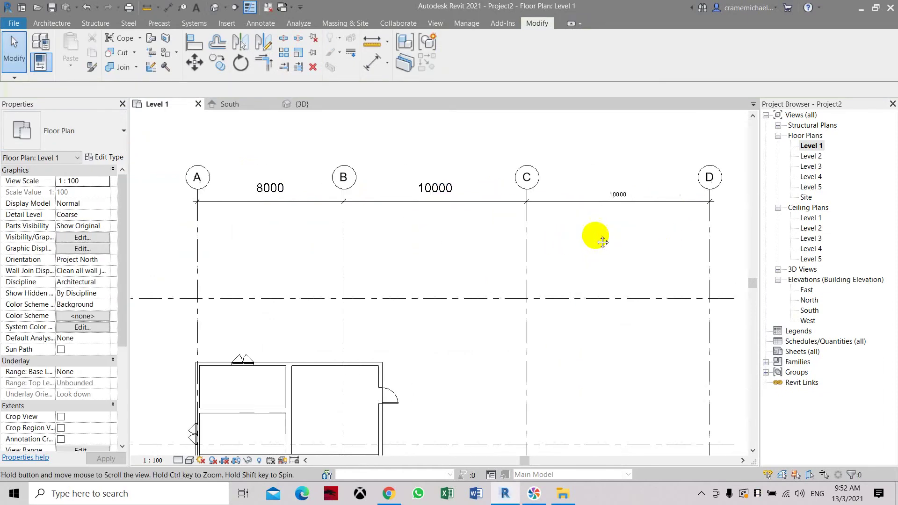
{"action": "left_click", "coordinate": [553, 221]}
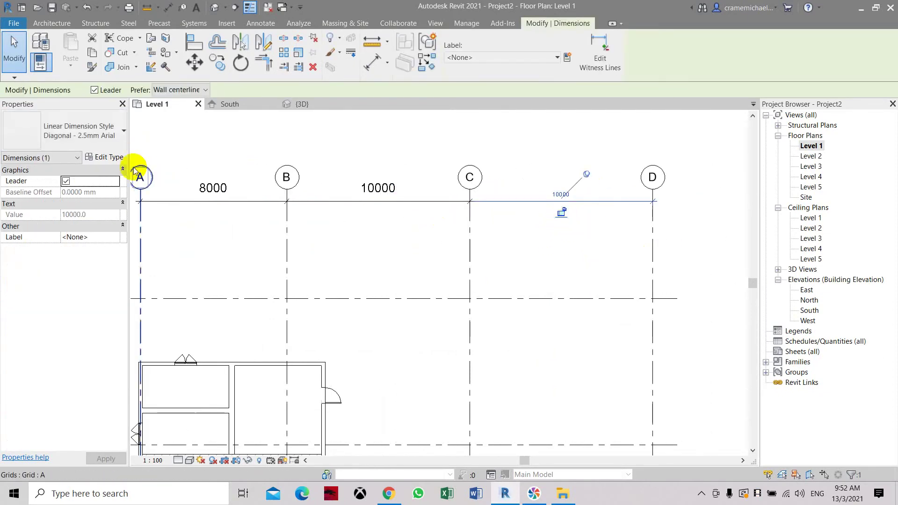
{"action": "left_click", "coordinate": [120, 160]}
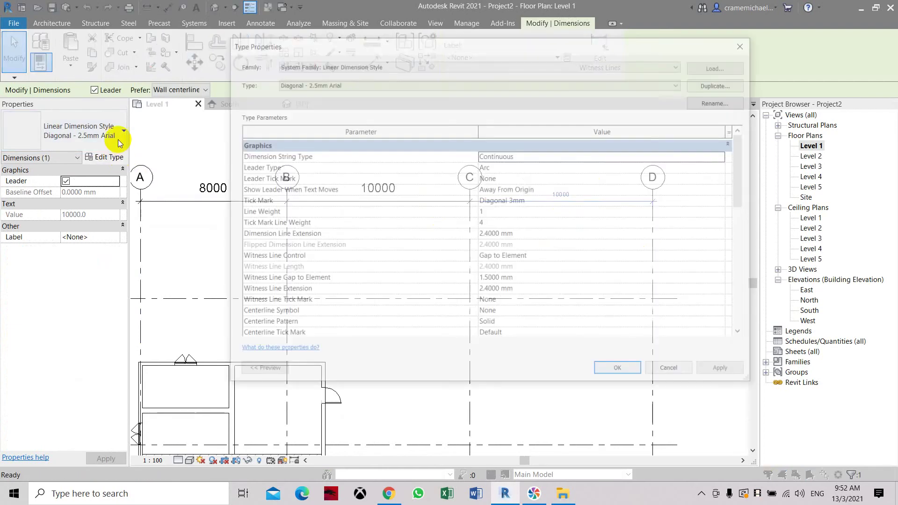
{"action": "key", "text": "Escape"}
{"action": "left_click", "coordinate": [110, 132]}
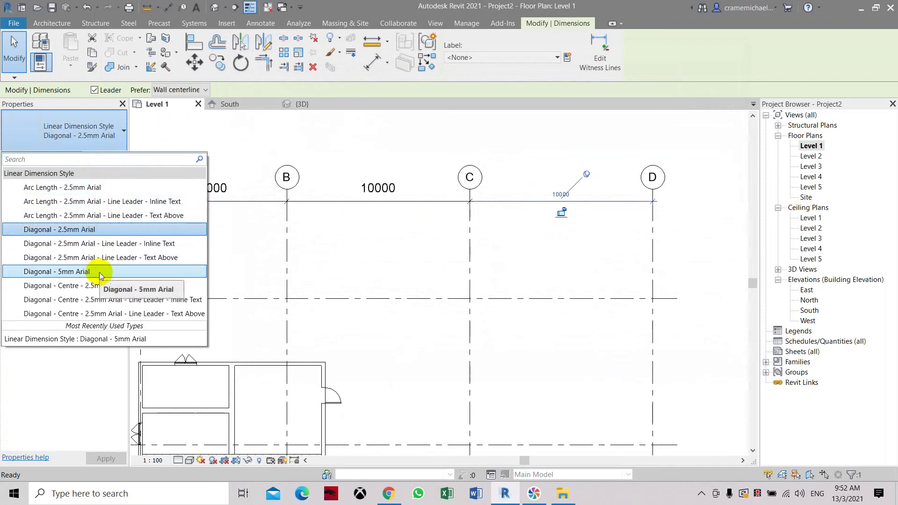
{"action": "left_click", "coordinate": [76, 276]}
{"action": "scroll", "coordinate": [636, 162], "scroll_direction": "down", "scroll_amount": 3}
Assign Diagonal - 5mm Arial to the vertical 1–2 8000 dimension.
{"action": "left_click", "coordinate": [348, 263]}
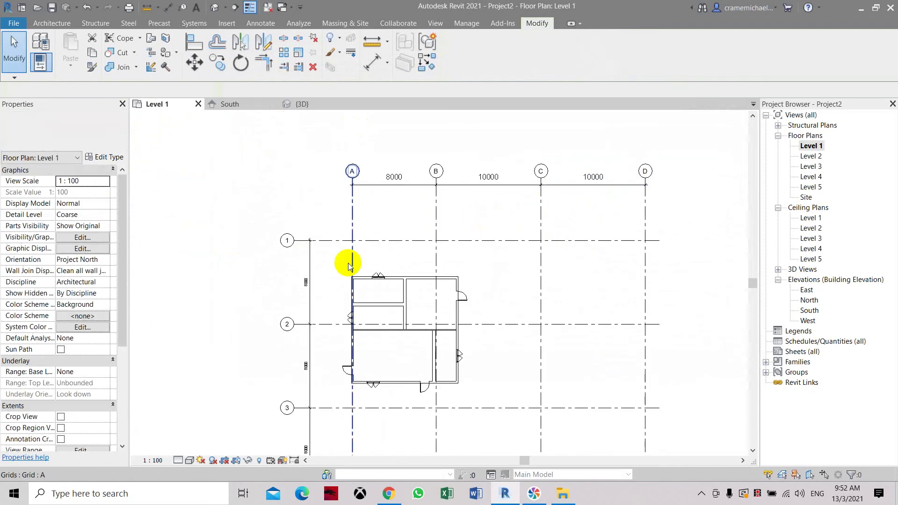
{"action": "left_click", "coordinate": [309, 304]}
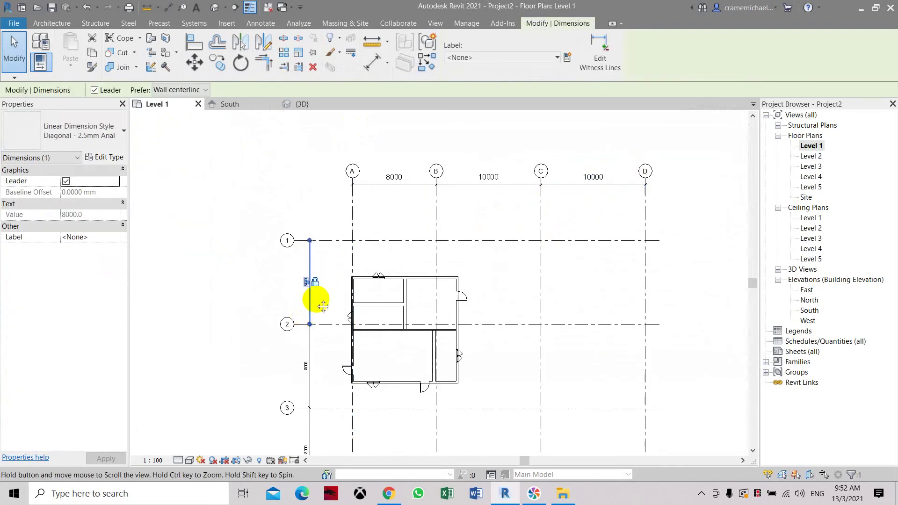
{"action": "middle_click_drag", "start_coordinate": [314, 303], "coordinate": [348, 222]}
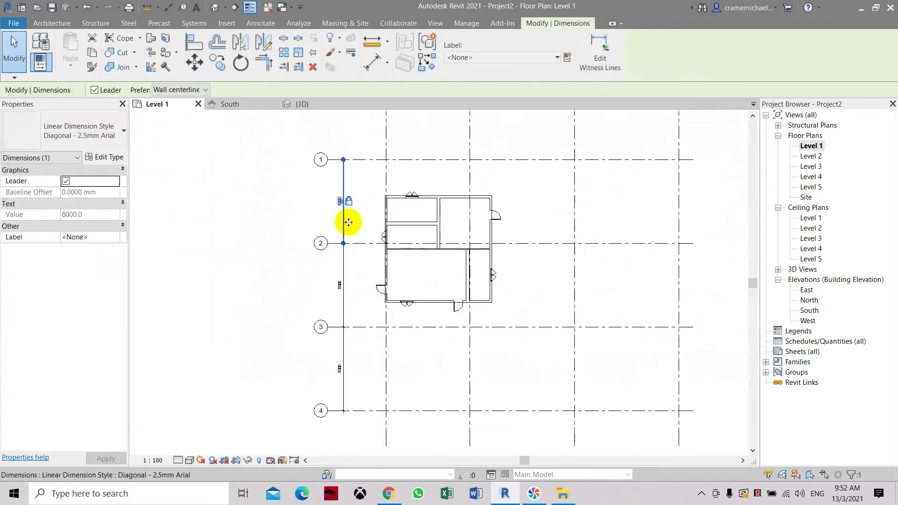
{"action": "left_click", "coordinate": [90, 142]}
{"action": "left_click", "coordinate": [63, 270]}
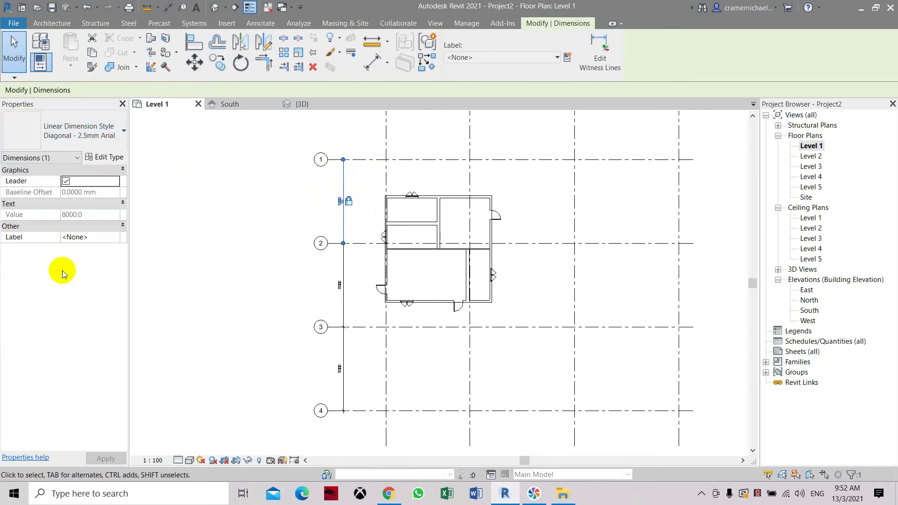
Check the types of the B–C, C–D and A–B dimensions.
{"action": "left_click", "coordinate": [357, 260]}
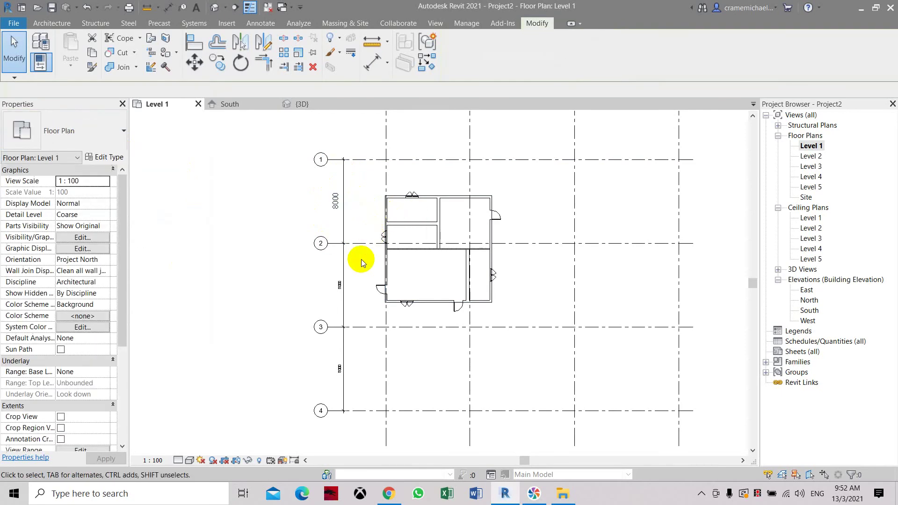
{"action": "scroll", "coordinate": [414, 225], "scroll_direction": "down", "scroll_amount": 1}
{"action": "scroll", "coordinate": [414, 226], "scroll_direction": "up", "scroll_amount": 3}
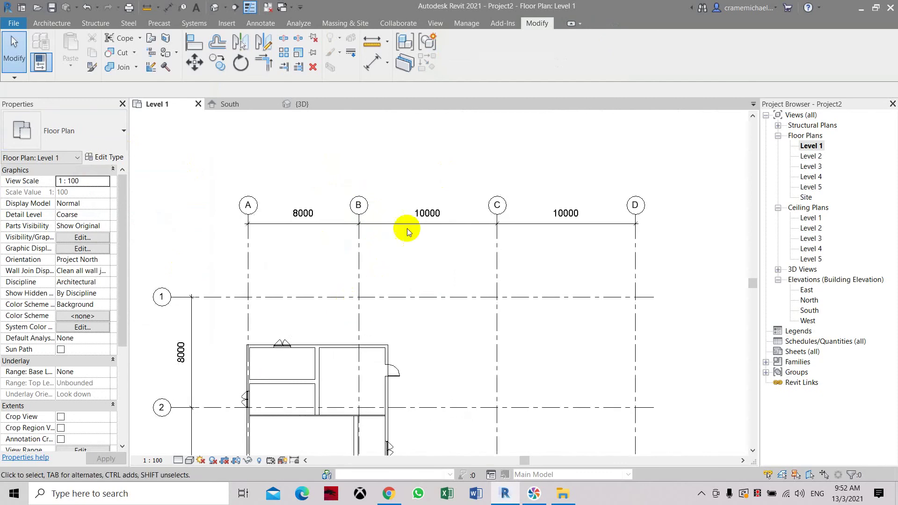
{"action": "left_click", "coordinate": [429, 220]}
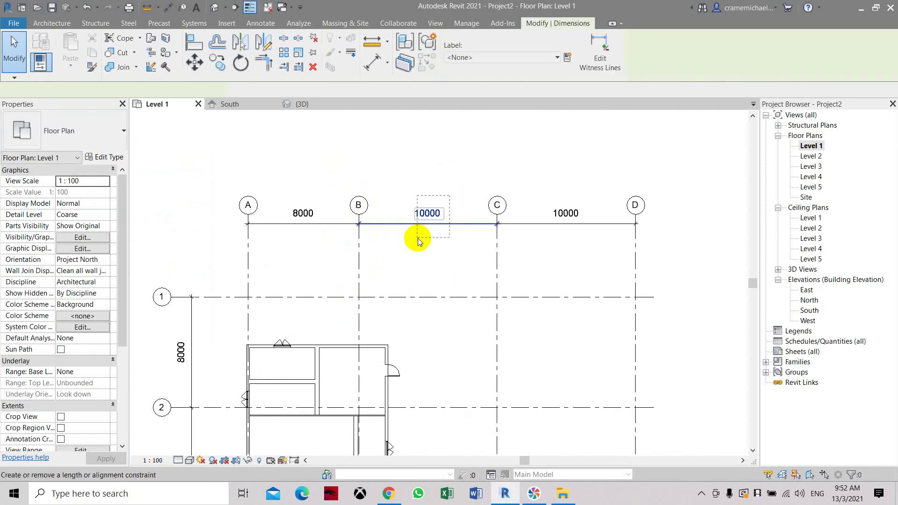
{"action": "left_click", "coordinate": [572, 215]}
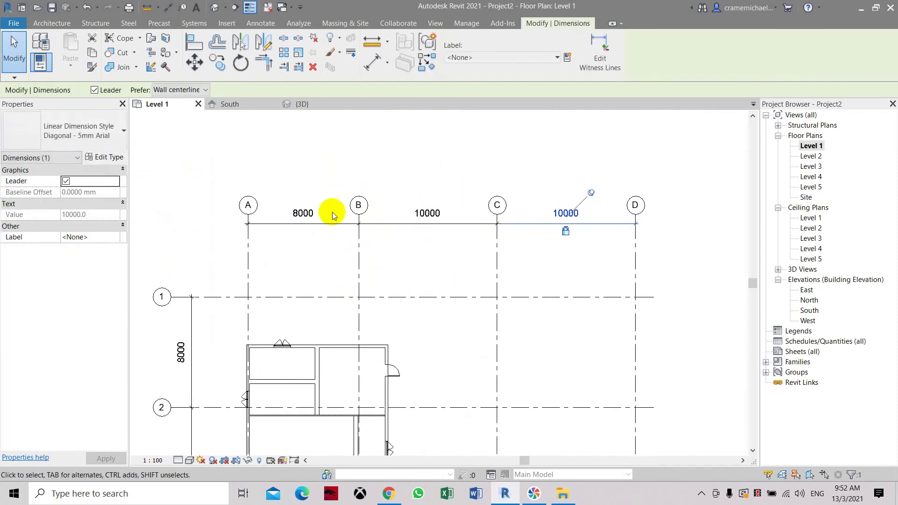
{"action": "left_click", "coordinate": [313, 241]}
{"action": "scroll", "coordinate": [419, 161], "scroll_direction": "down", "scroll_amount": 3}
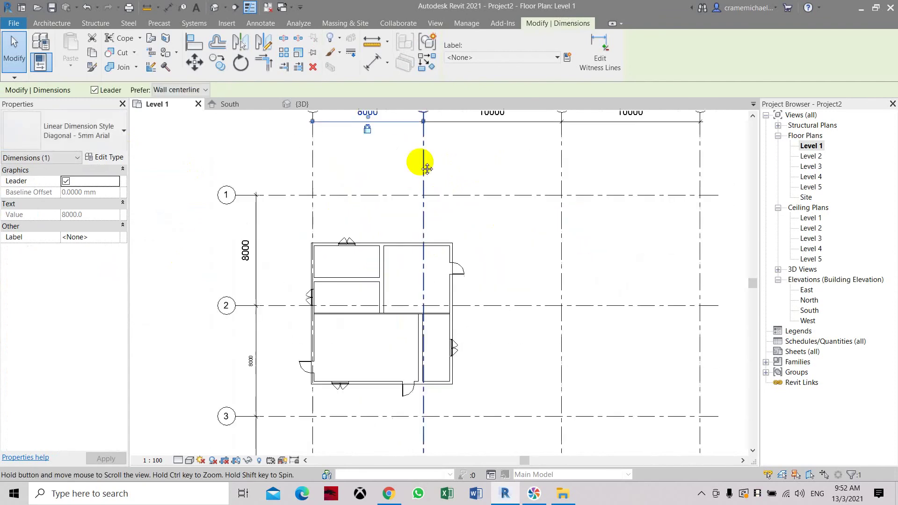
Assign Diagonal - 5mm Arial to the vertical 2–3 8000 dimension.
{"action": "scroll", "coordinate": [317, 321], "scroll_direction": "up", "scroll_amount": 1}
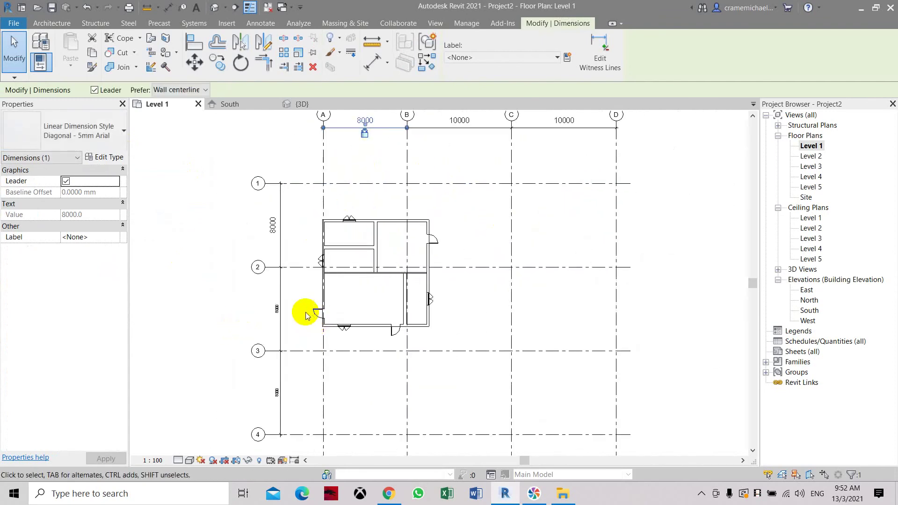
{"action": "left_click", "coordinate": [295, 305]}
{"action": "left_click", "coordinate": [273, 311]}
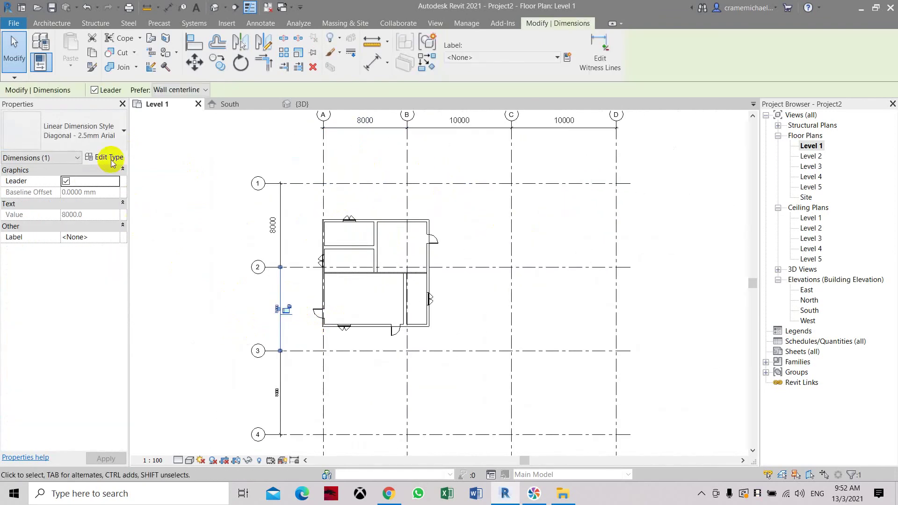
{"action": "left_click", "coordinate": [93, 131]}
{"action": "left_click", "coordinate": [91, 268]}
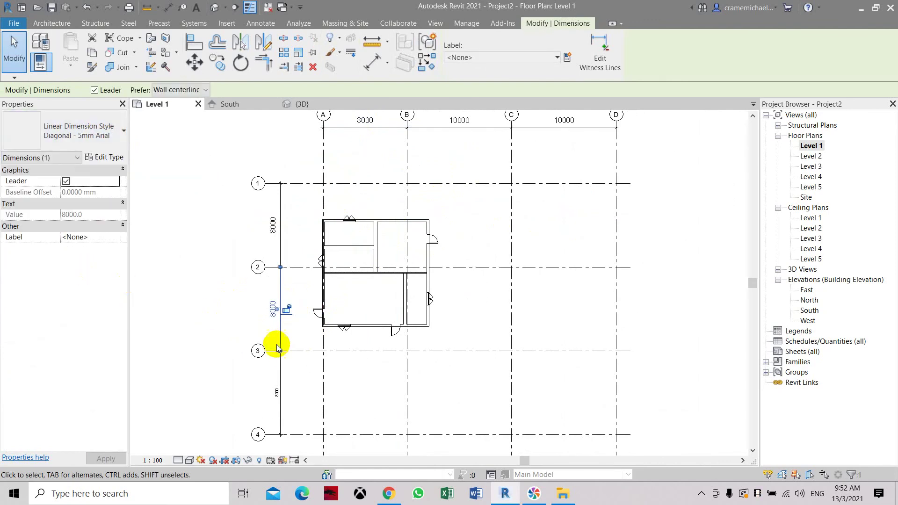
Give the 3–4 dimension Diagonal - 5mm Arial too, then frame the whole grid.
{"action": "left_click", "coordinate": [295, 379]}
{"action": "left_click", "coordinate": [264, 397]}
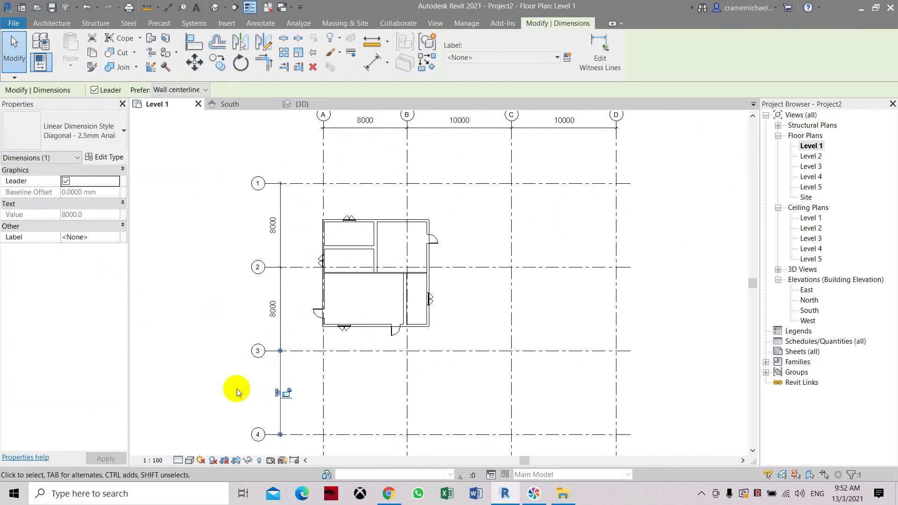
{"action": "left_click", "coordinate": [95, 141]}
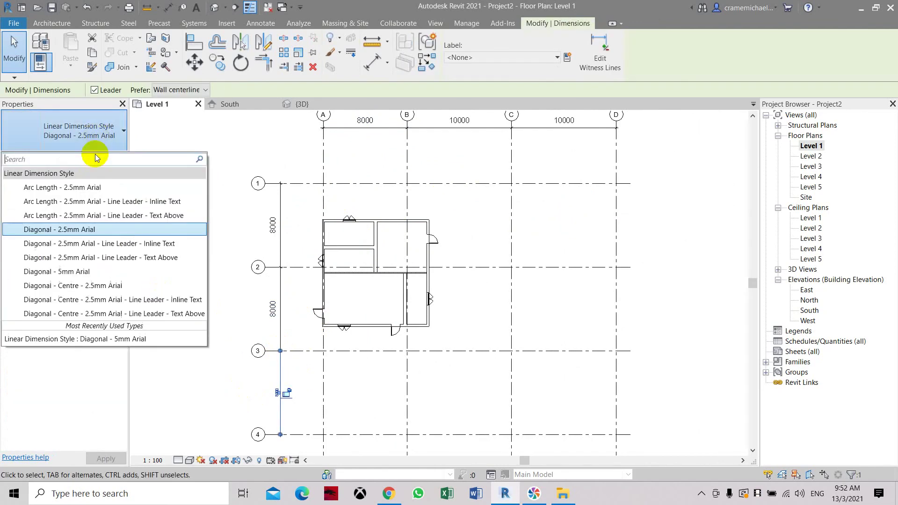
{"action": "left_click", "coordinate": [89, 270]}
{"action": "left_click", "coordinate": [449, 296]}
{"action": "scroll", "coordinate": [370, 225], "scroll_direction": "down", "scroll_amount": 1}
{"action": "middle_click_drag", "start_coordinate": [371, 225], "coordinate": [404, 221]}
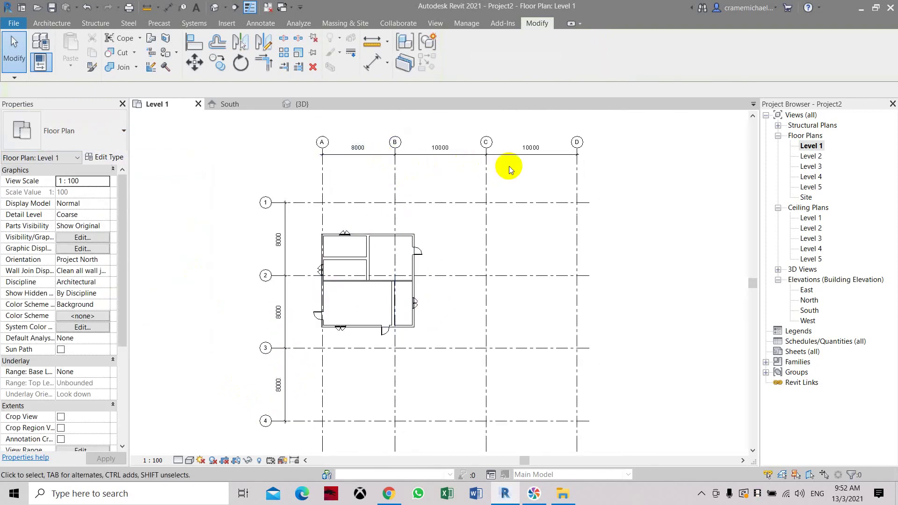
{"action": "scroll", "coordinate": [435, 151], "scroll_direction": "up", "scroll_amount": 2}
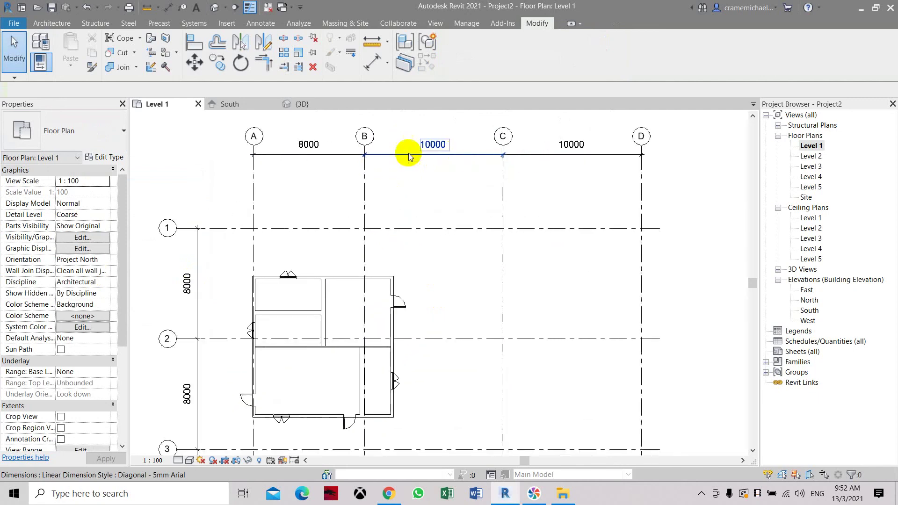
{"action": "scroll", "coordinate": [409, 157], "scroll_direction": "down", "scroll_amount": 4}
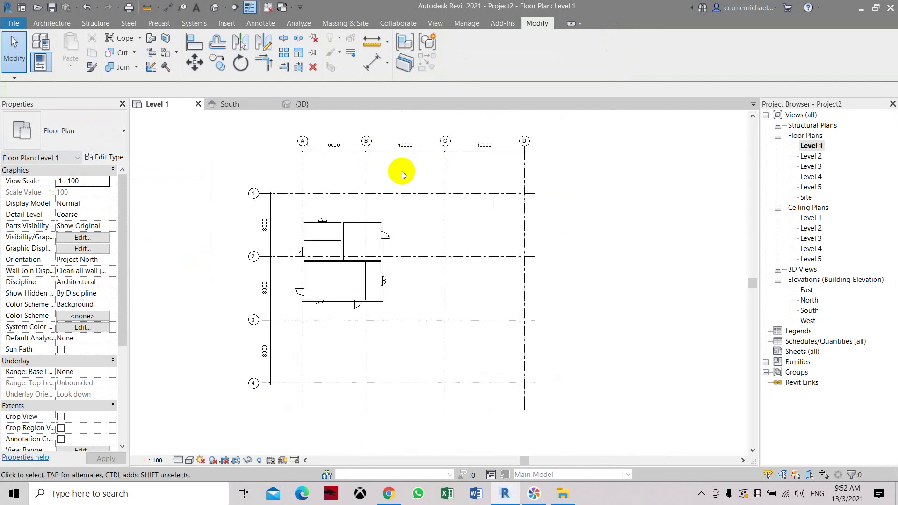